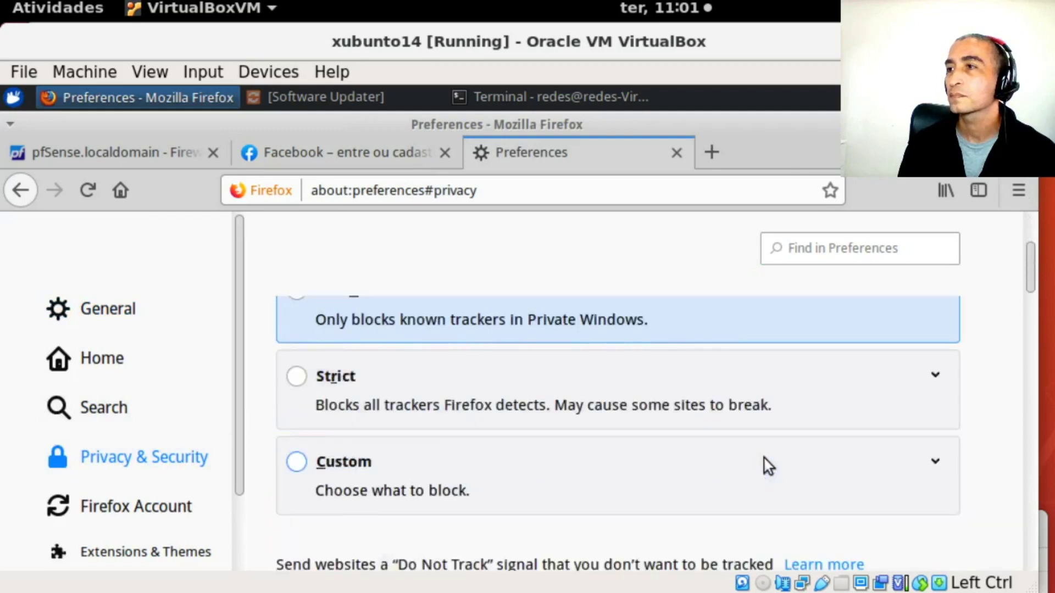
Step: Clear all of the browser's stored cookies, site data and cached web content
left_click(876, 356)
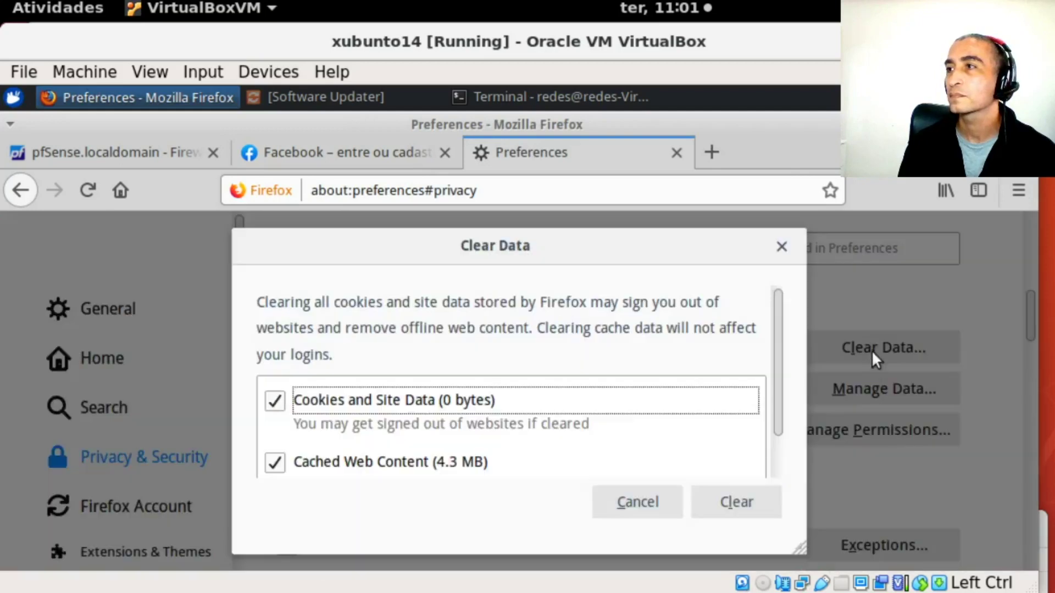
left_click(751, 504)
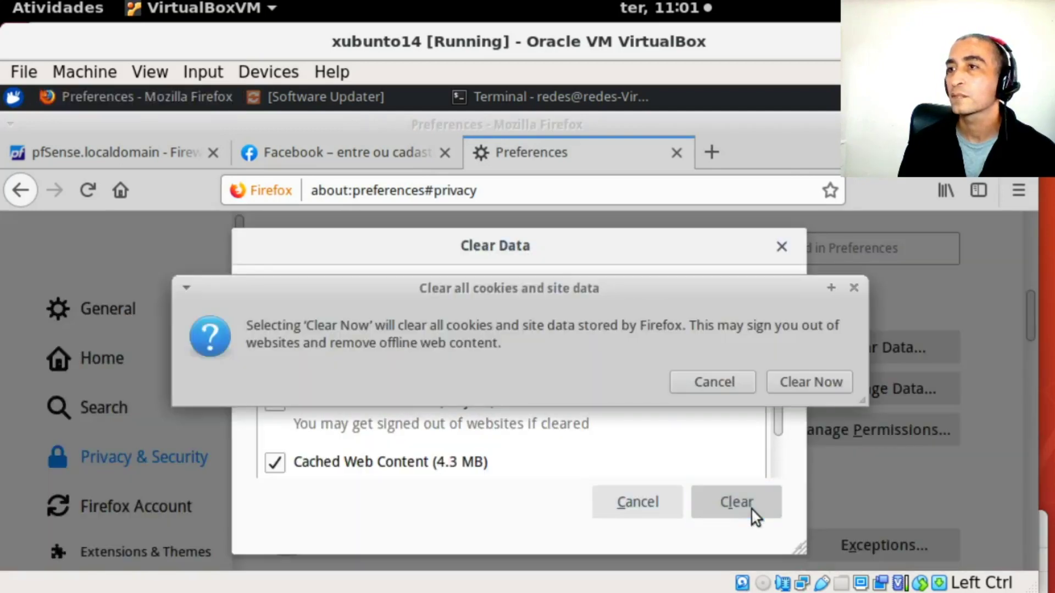
left_click(806, 384)
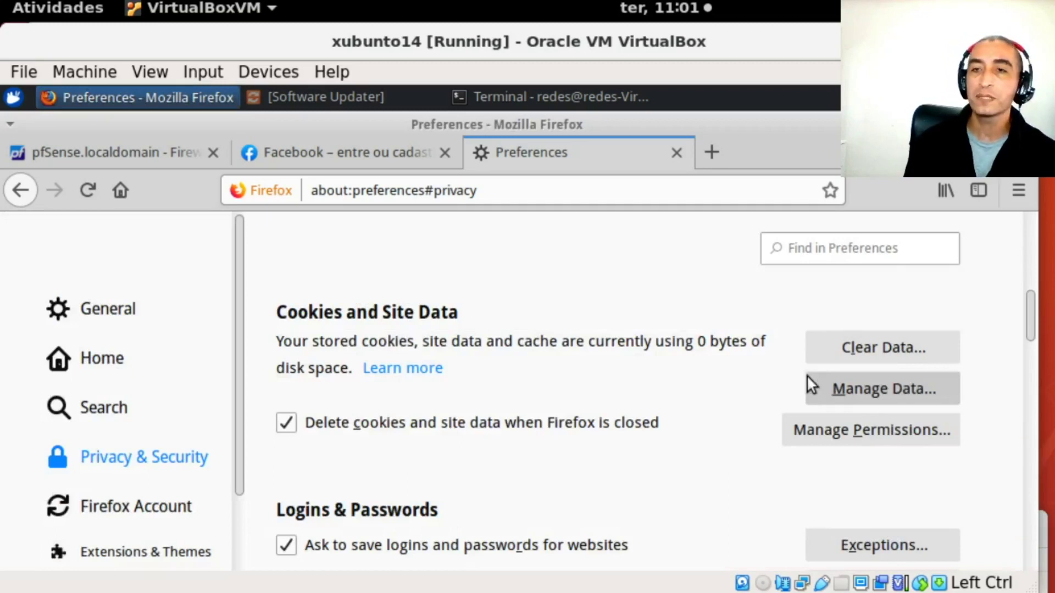
Step: Close the Preferences page and quit Firefox together with its remaining tabs
left_click(675, 152)
left_click(675, 152)
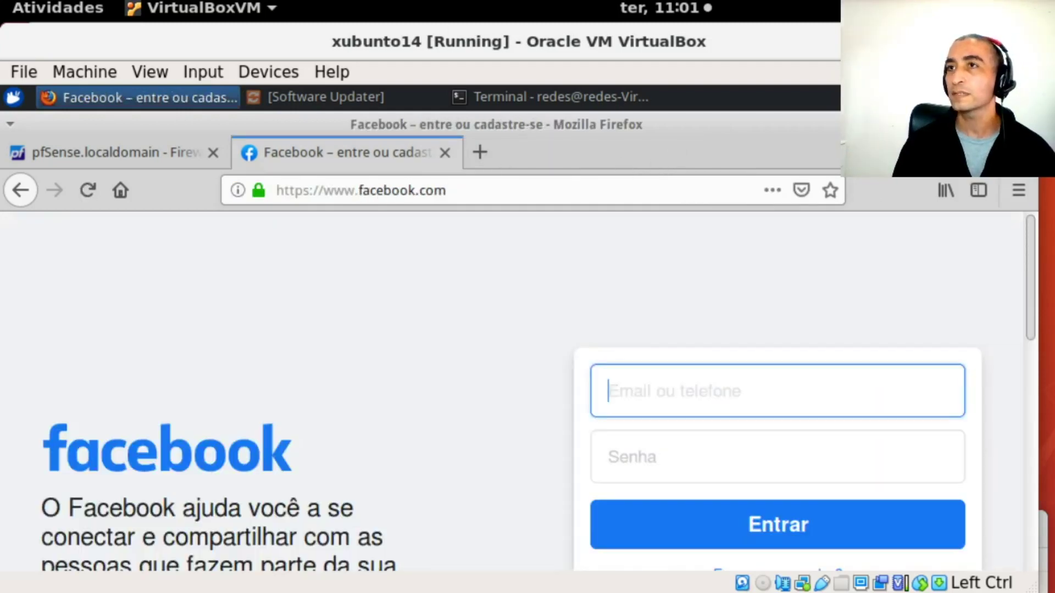
key("ctrl+q")
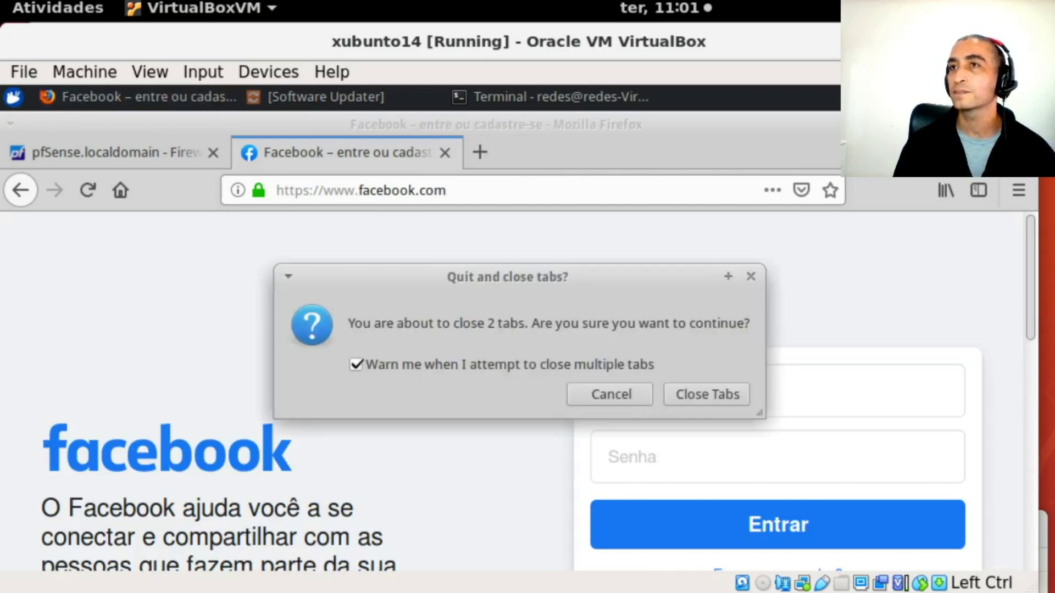
left_click(704, 396)
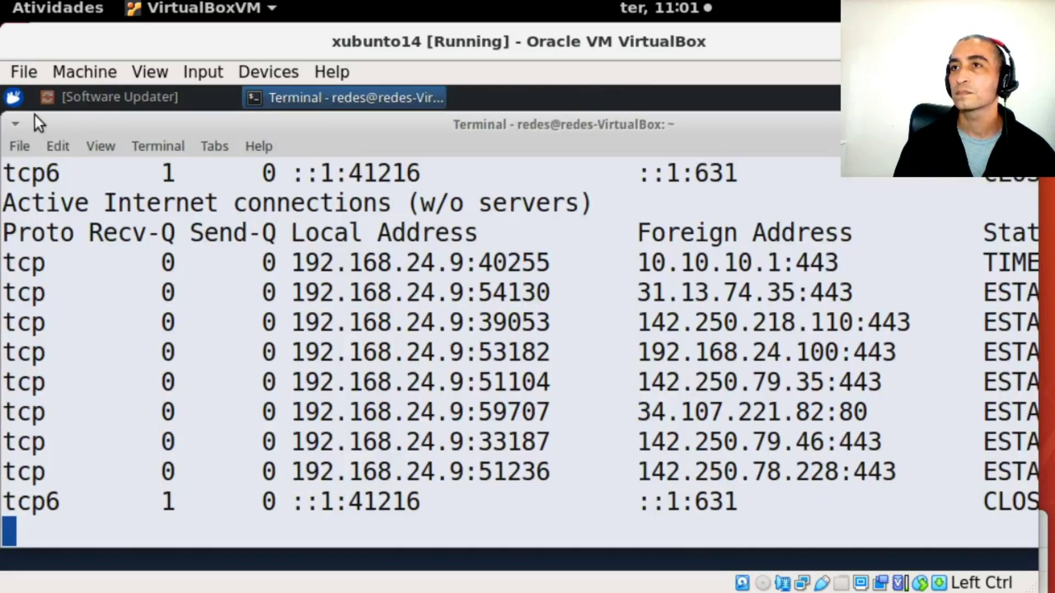
left_click(18, 100)
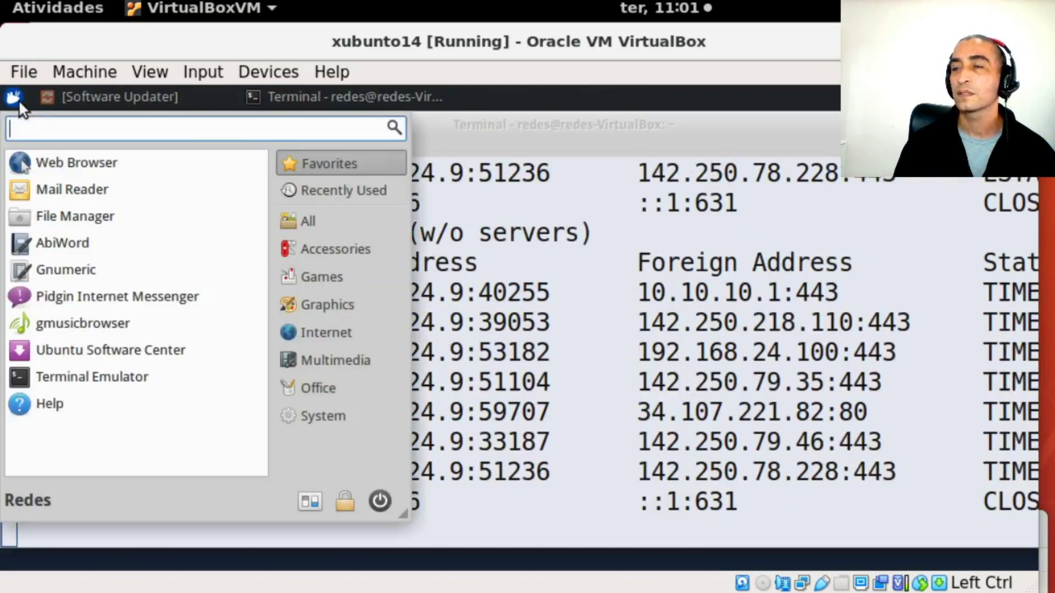
left_click(341, 338)
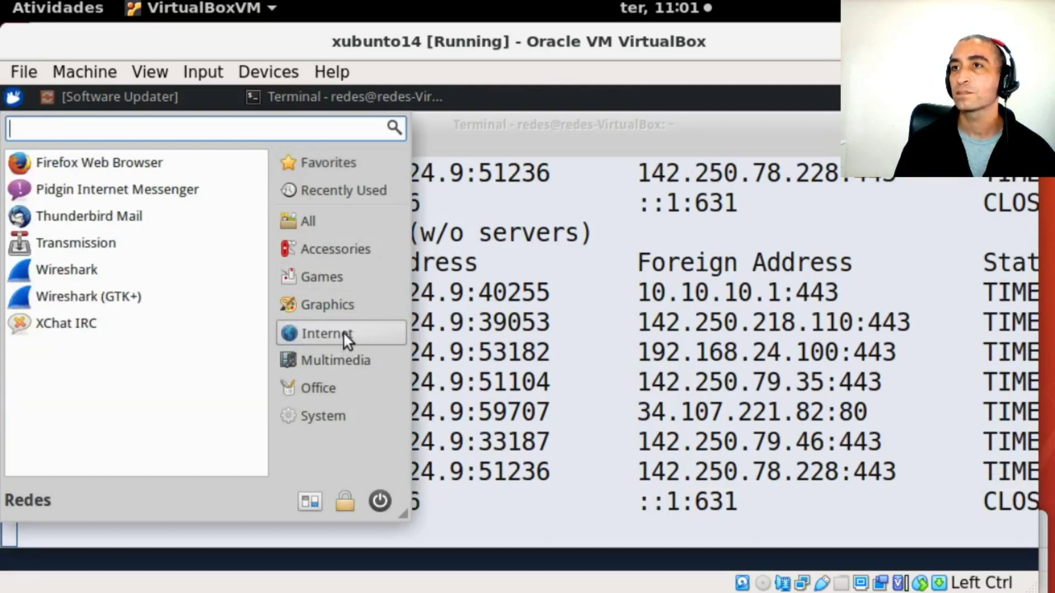
left_click(73, 161)
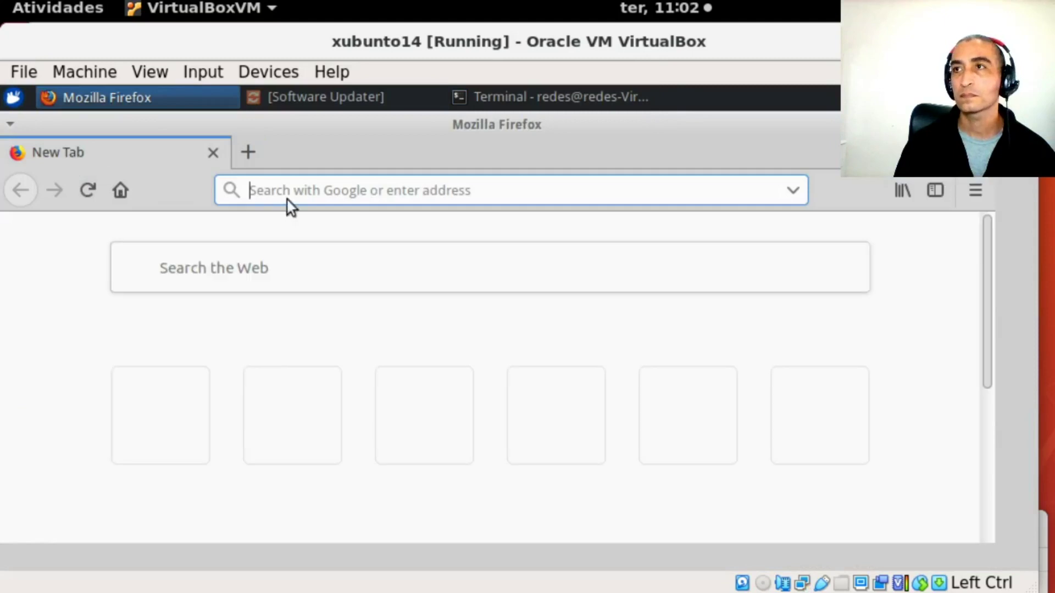
type("w")
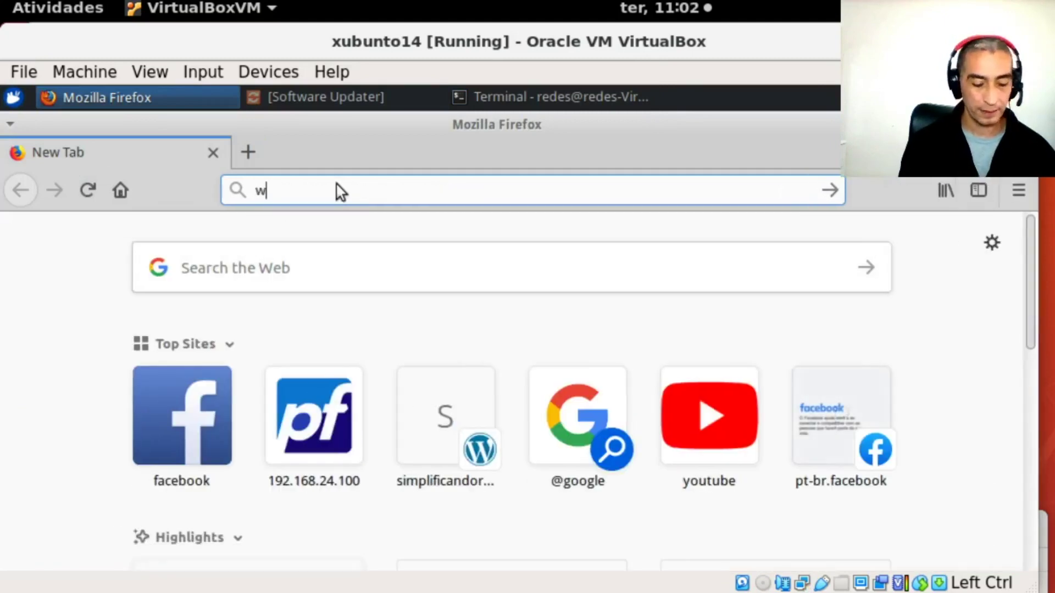
type("ww.g")
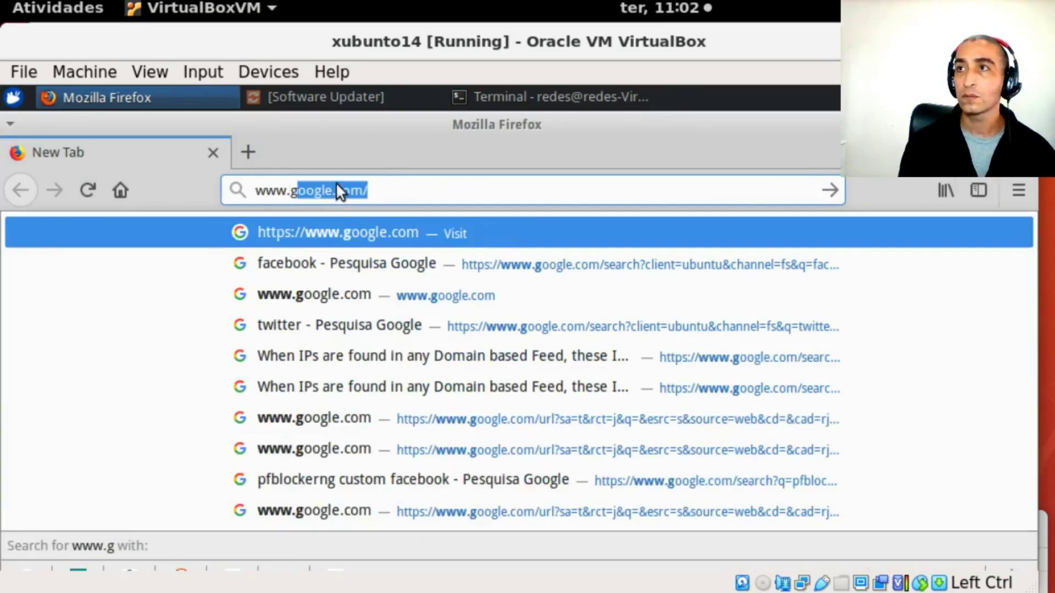
key("Return")
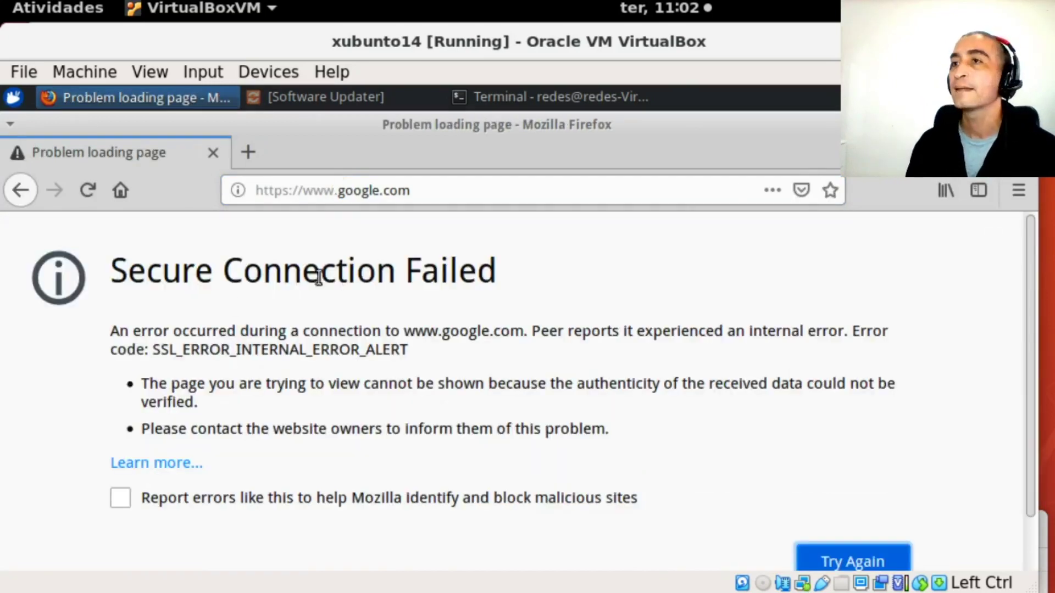
Step: Open the pfSense web interface at 192.168.24.100 in a new tab and go to the pfBlockerNG settings
left_click(243, 151)
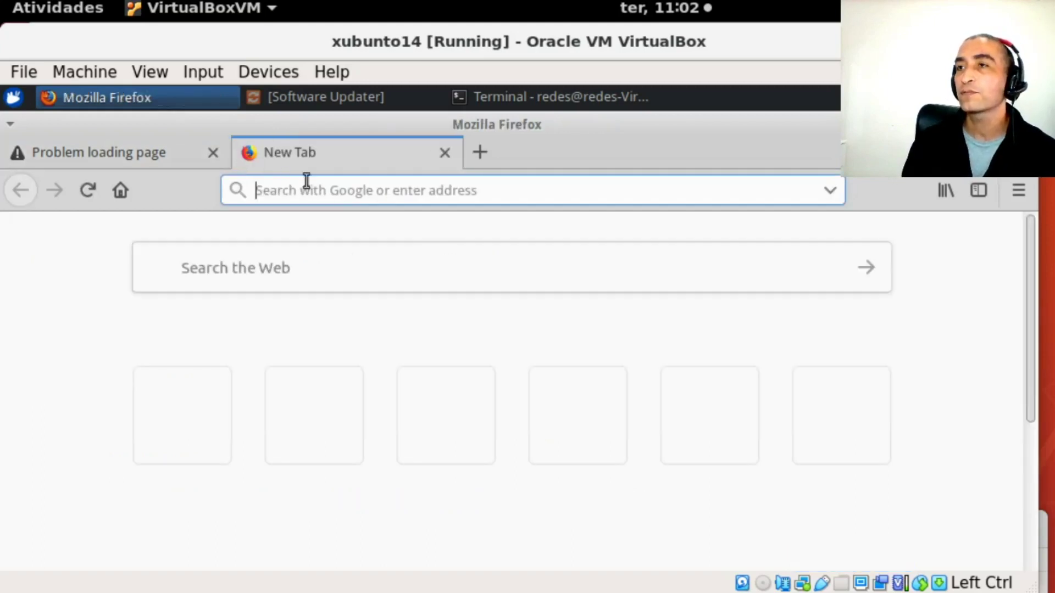
left_click(321, 447)
key("Return")
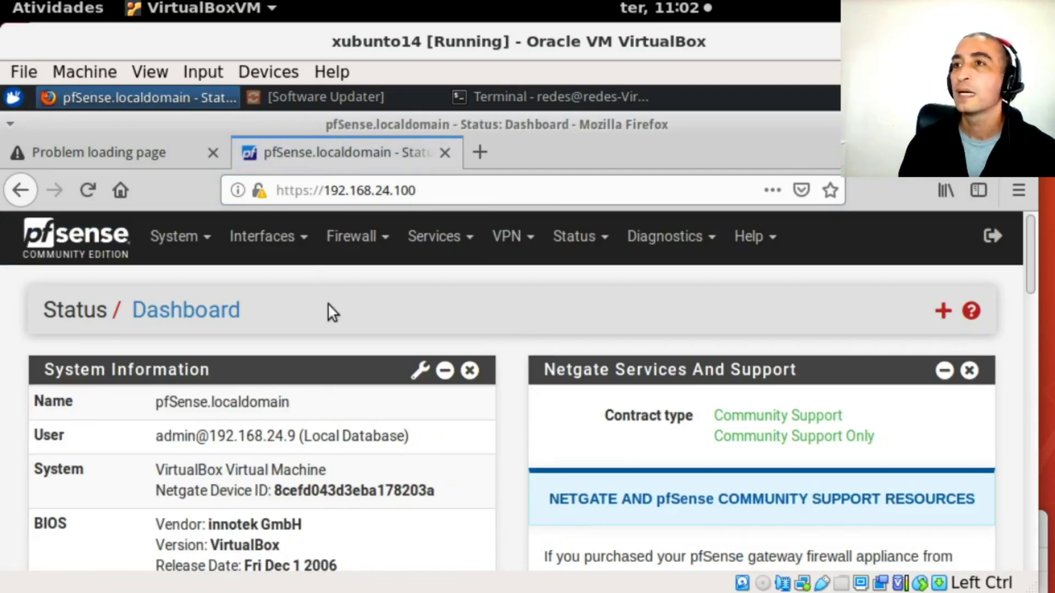
left_click(383, 242)
left_click(375, 344)
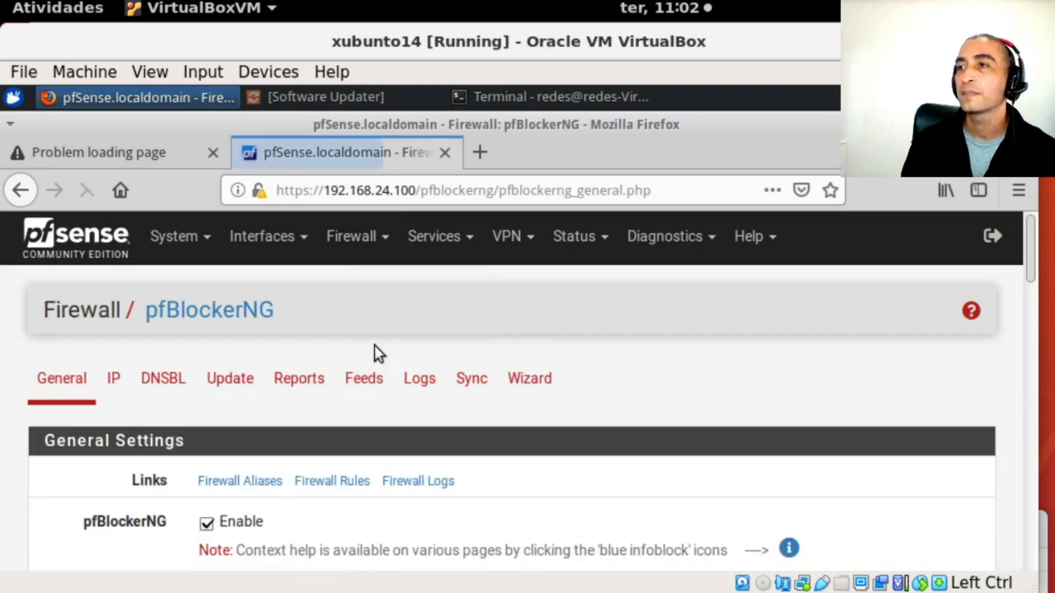
Step: Open the IPv4 list summary in pfBlockerNG's IP settings
left_click(115, 391)
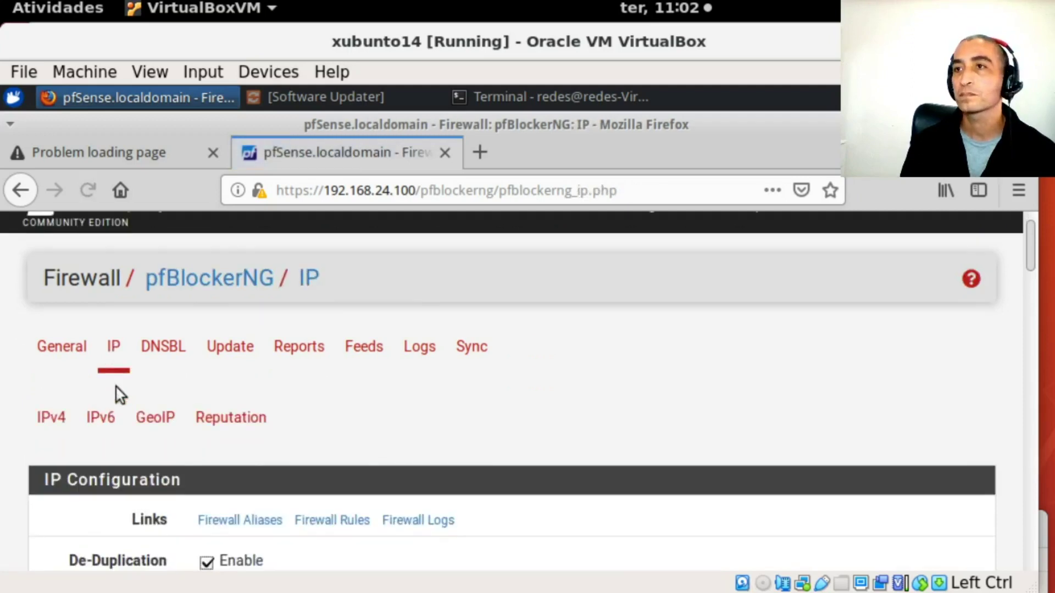
scroll(330, 330, "down", 3)
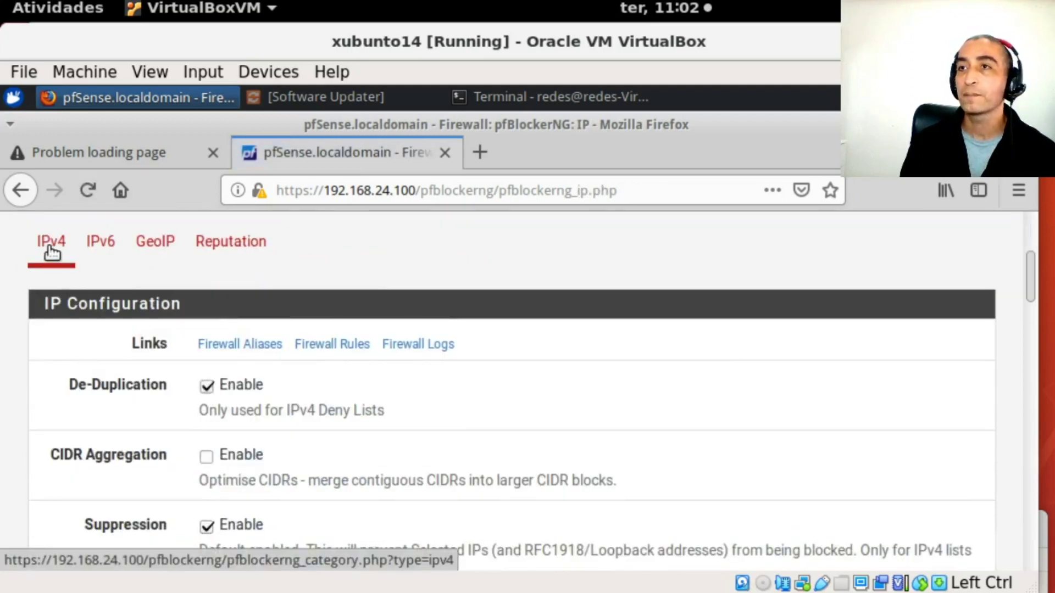
left_click(50, 245)
scroll(565, 445, "down", 3)
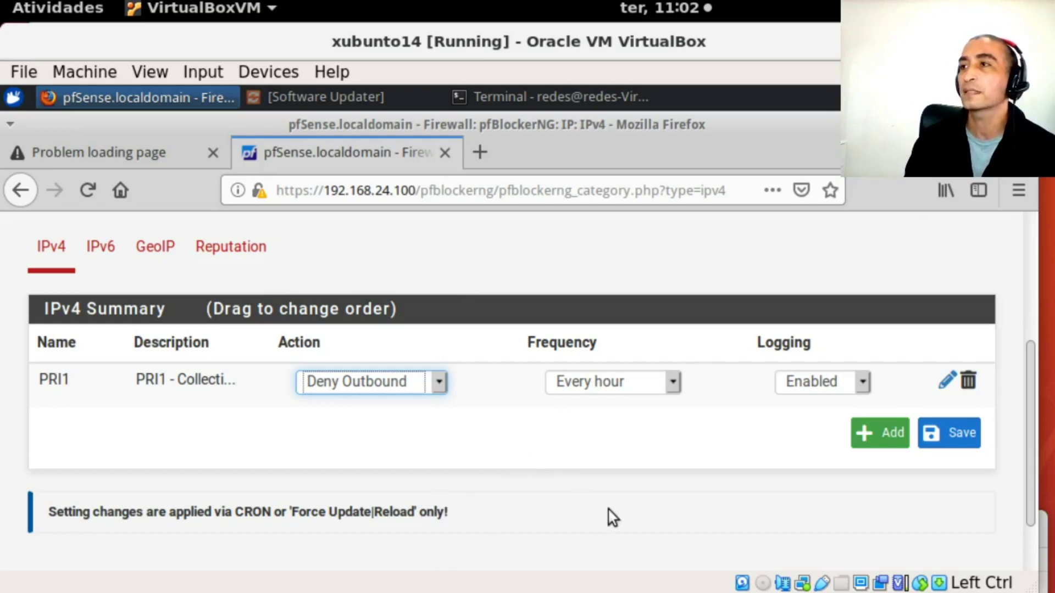
Step: Add a new IPv4 list named lista_simplificandoredes with the description lista
left_click(872, 438)
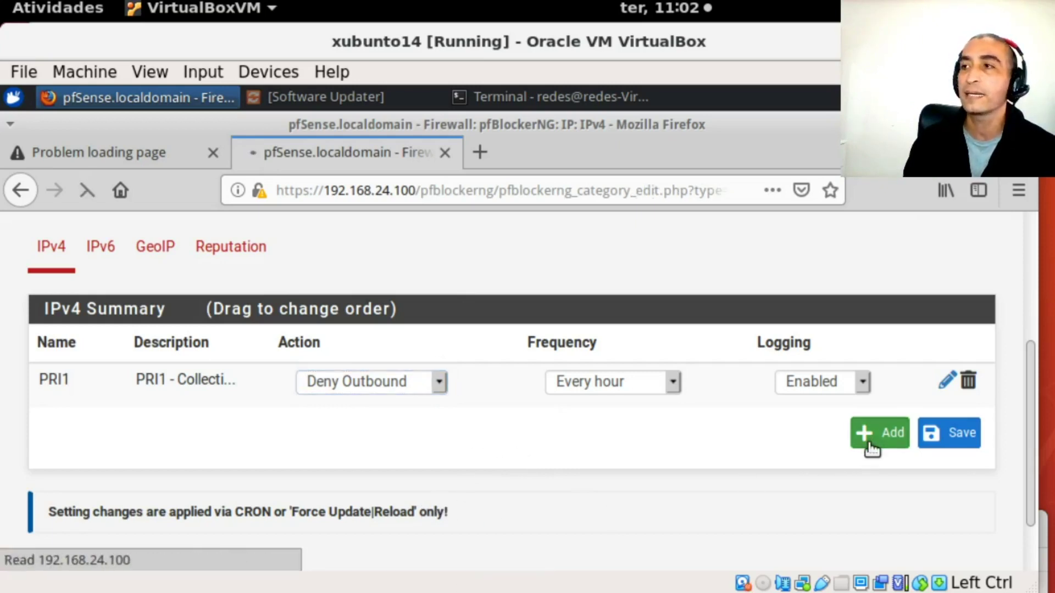
scroll(753, 437, "down", 5)
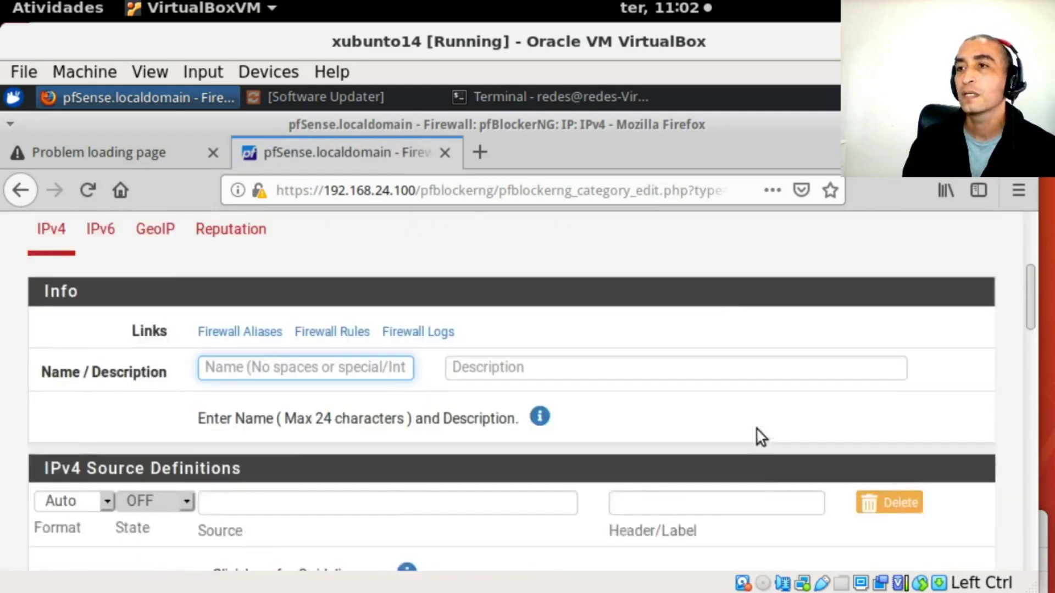
left_click(251, 325)
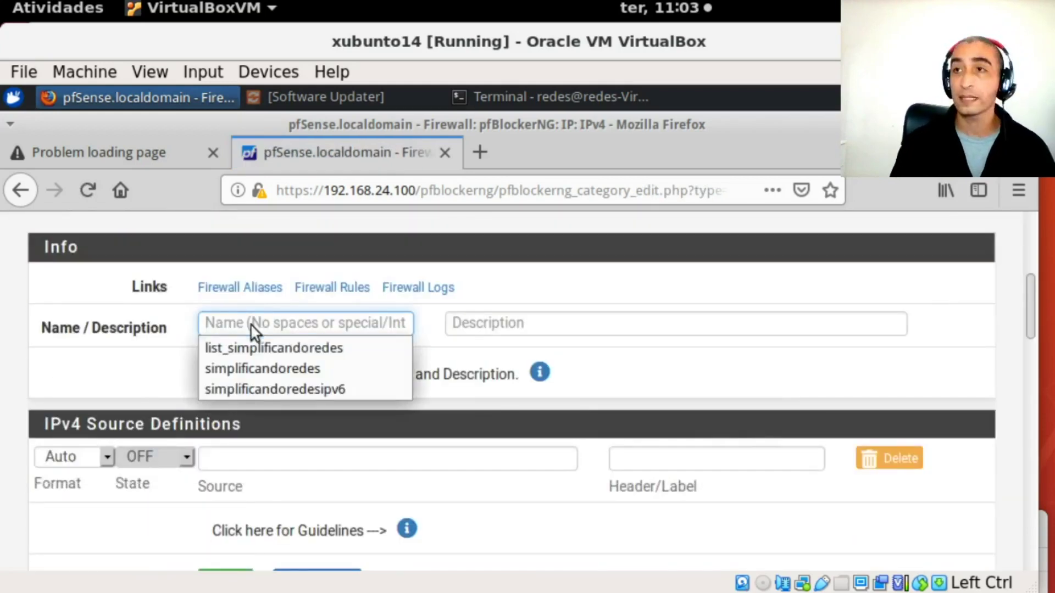
type("l")
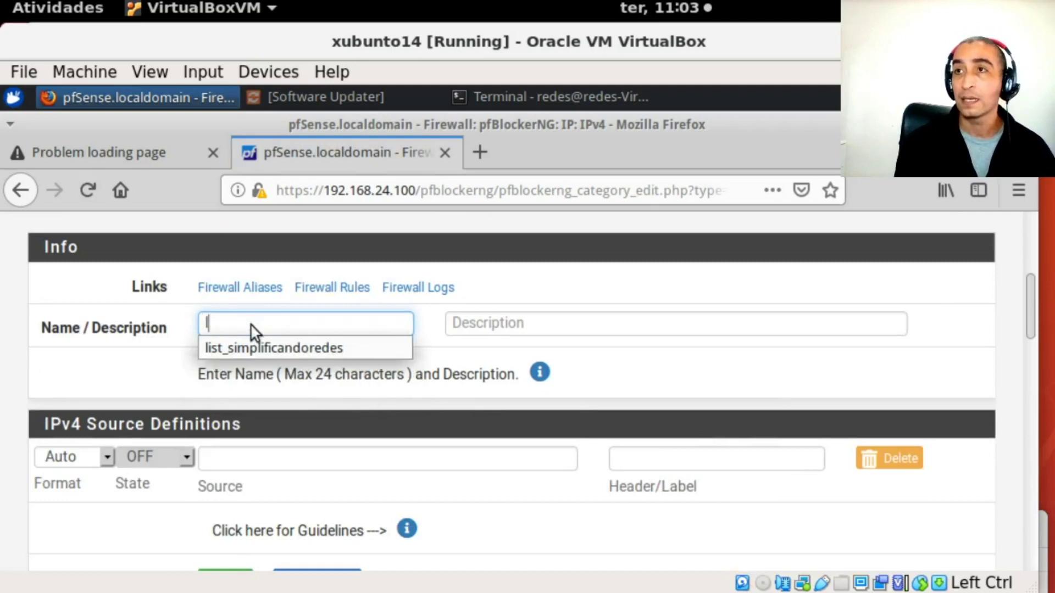
type("ista")
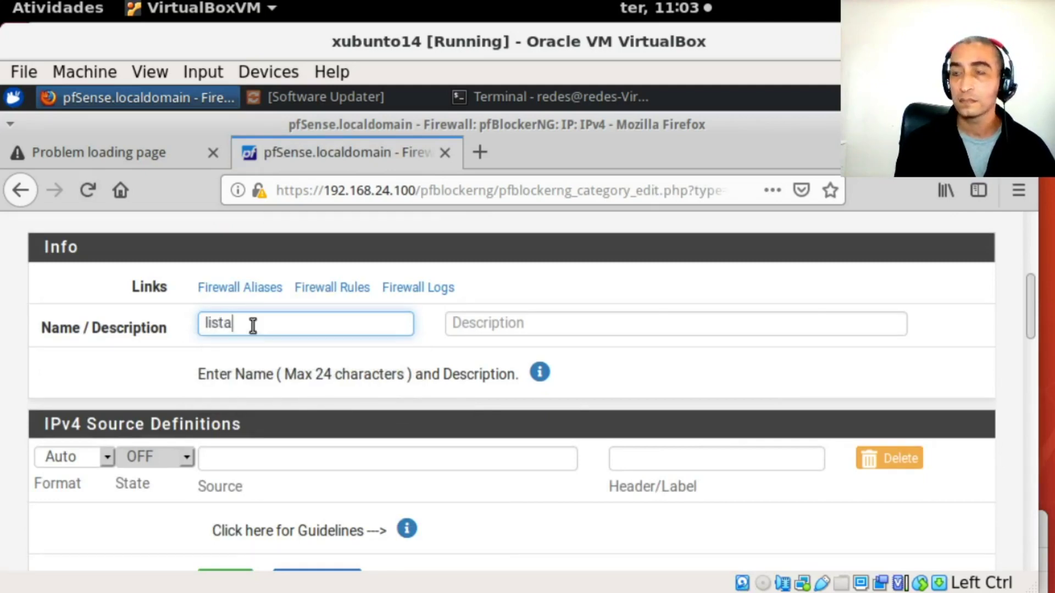
type("_simp")
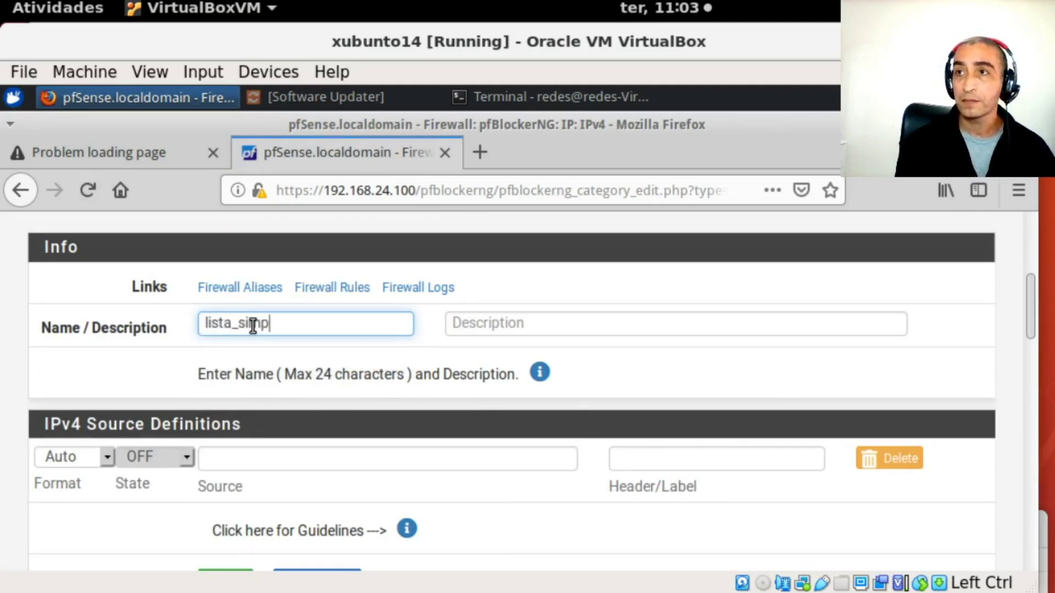
type("lificandoredes")
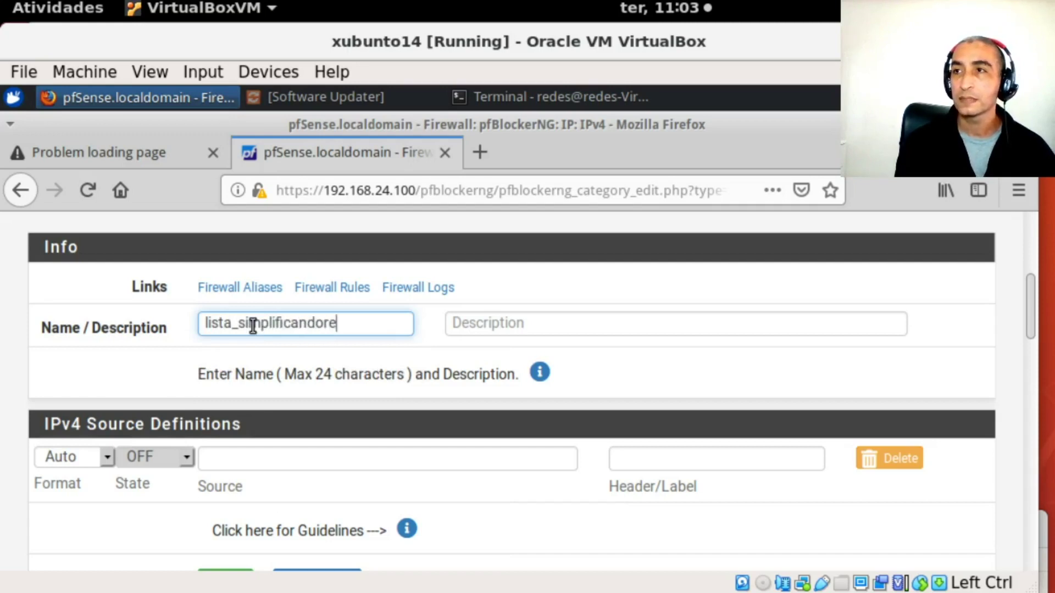
left_click(531, 324)
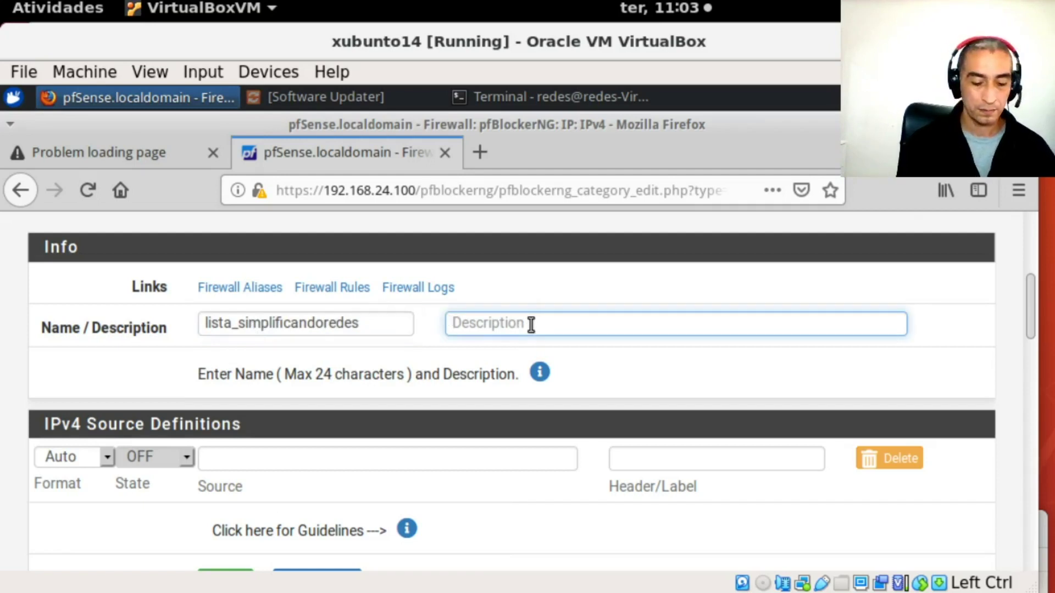
type("lista")
left_click(959, 327)
Step: Set the new IPv4 list's action to Deny Both
scroll(961, 327, "down", 2)
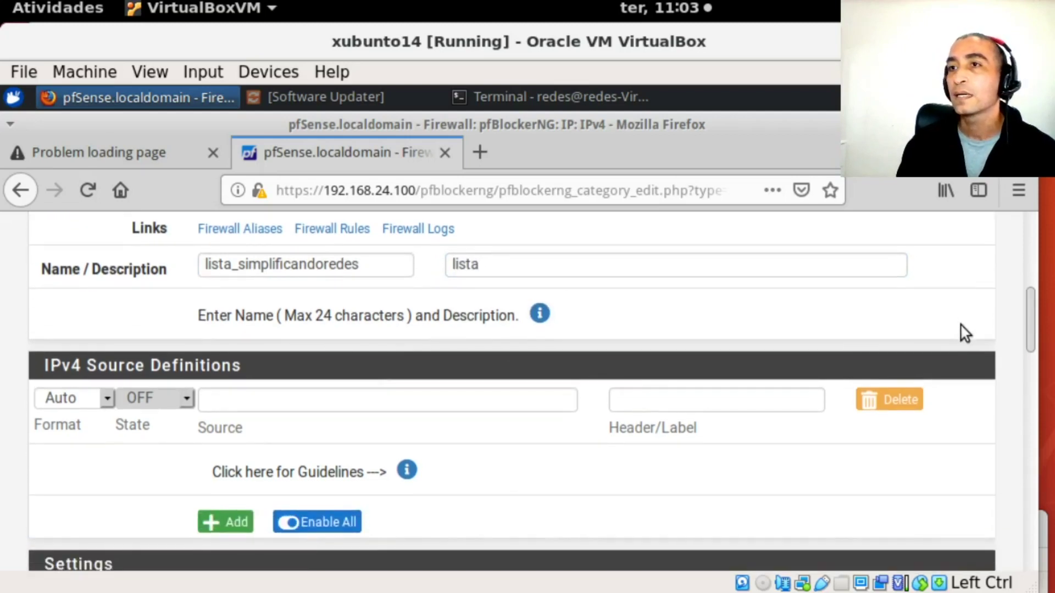
scroll(307, 395, "down", 4)
scroll(541, 407, "down", 5)
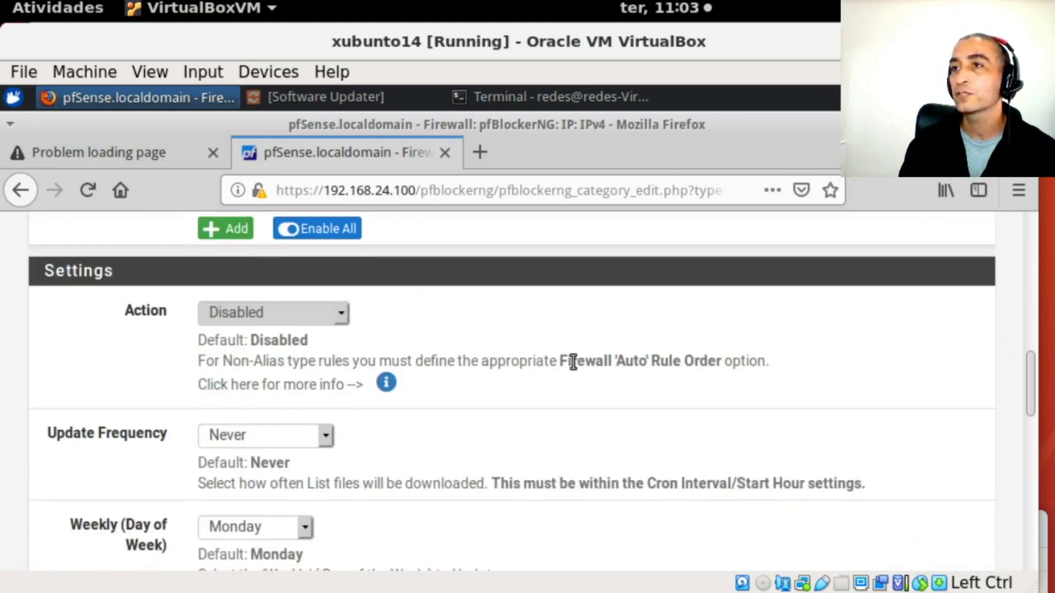
left_click(344, 316)
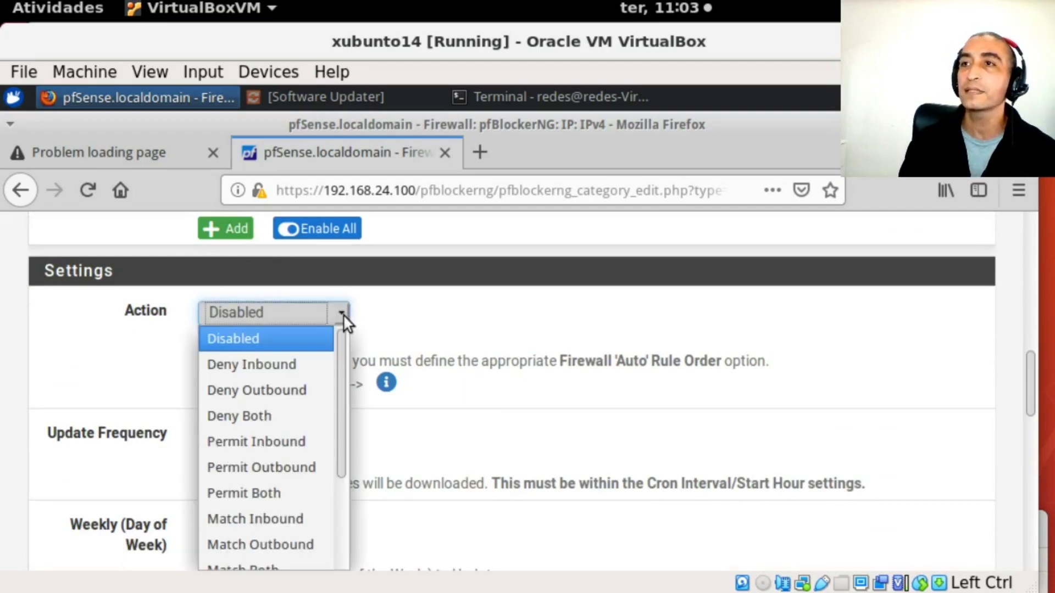
left_click(286, 413)
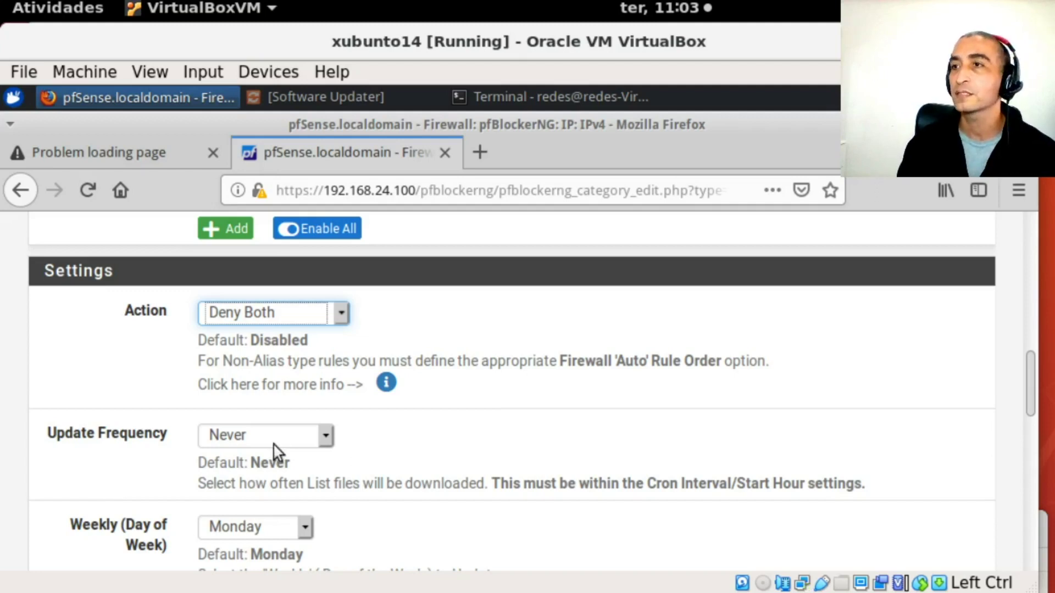
Step: Expand the IPv4 Custom_List section of the new list and enable Domain/AS
scroll(595, 450, "down", 8)
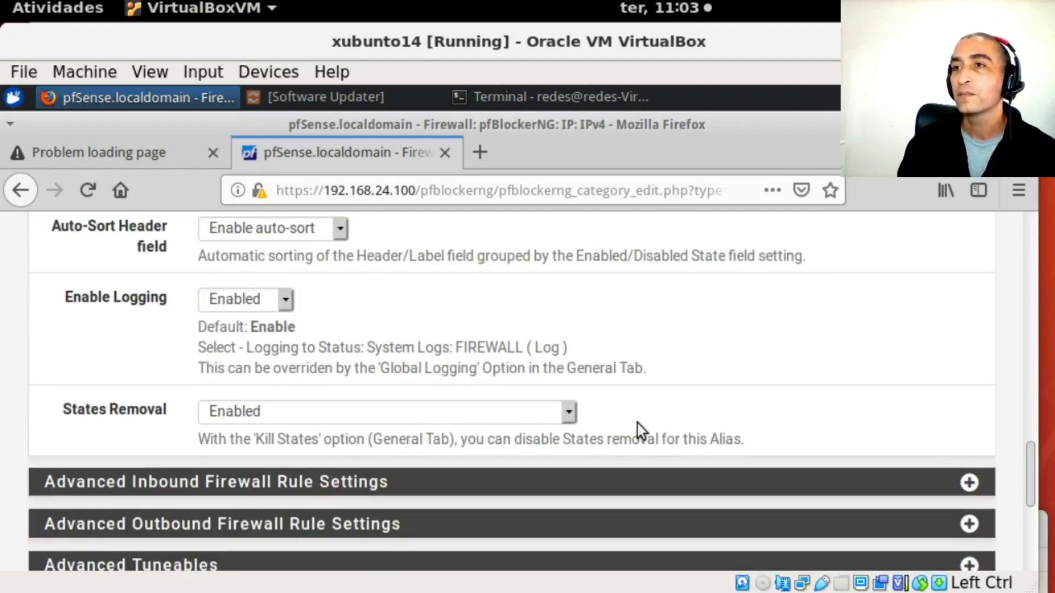
scroll(637, 429, "down", 3)
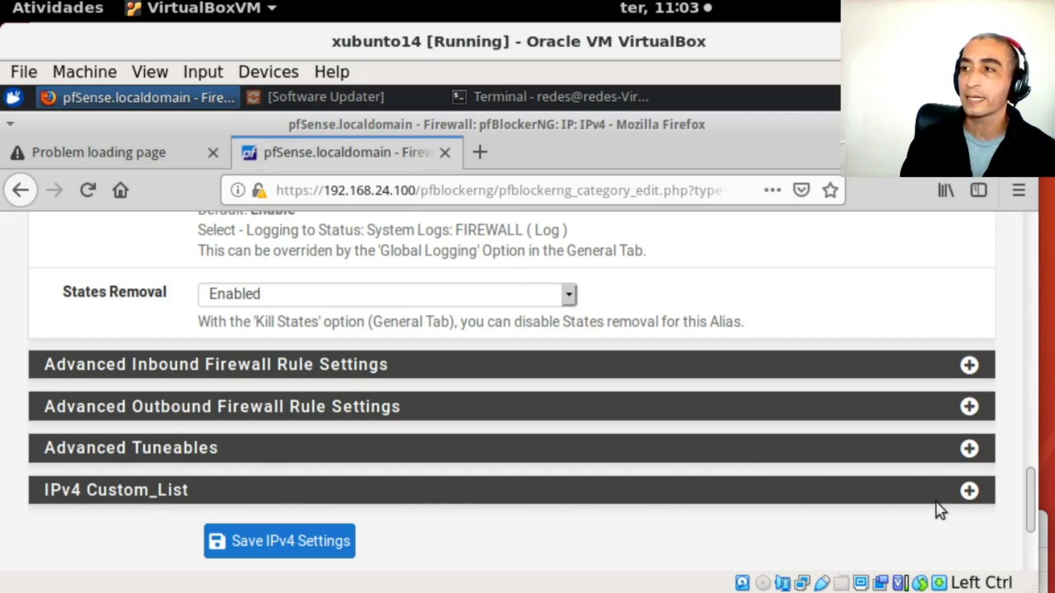
left_click(968, 490)
scroll(697, 489, "down", 5)
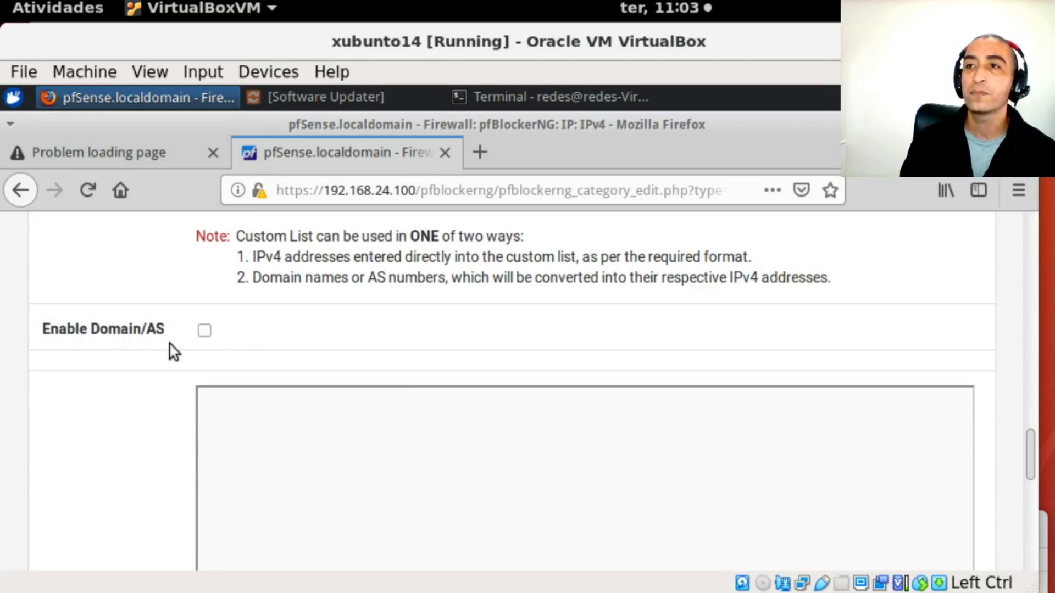
left_click(205, 331)
Step: Enter facebook.com in the IPv4 custom list and save the IPv4 settings
left_click(264, 388)
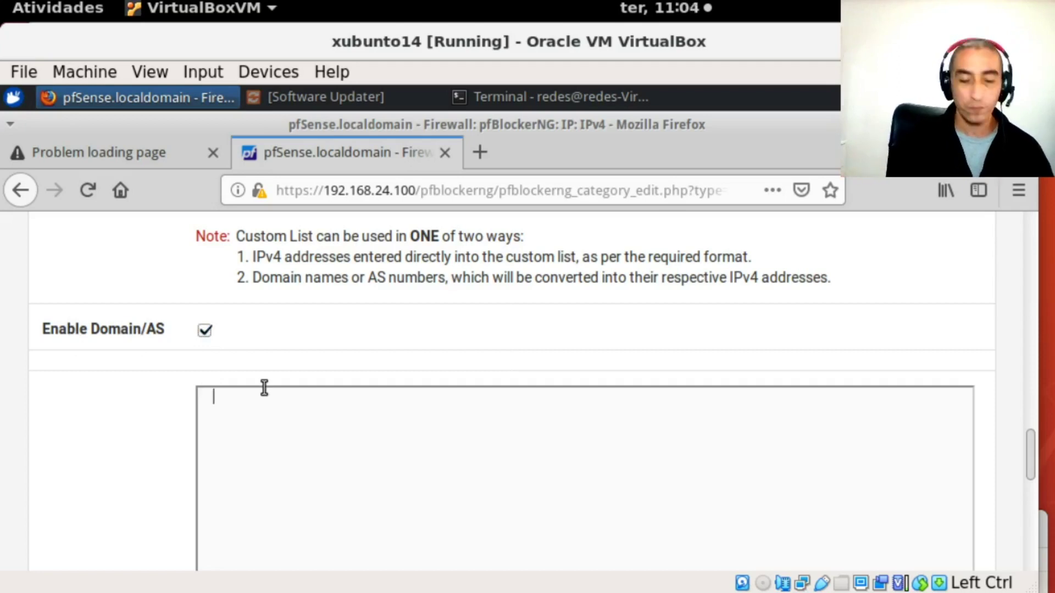
type("facebook")
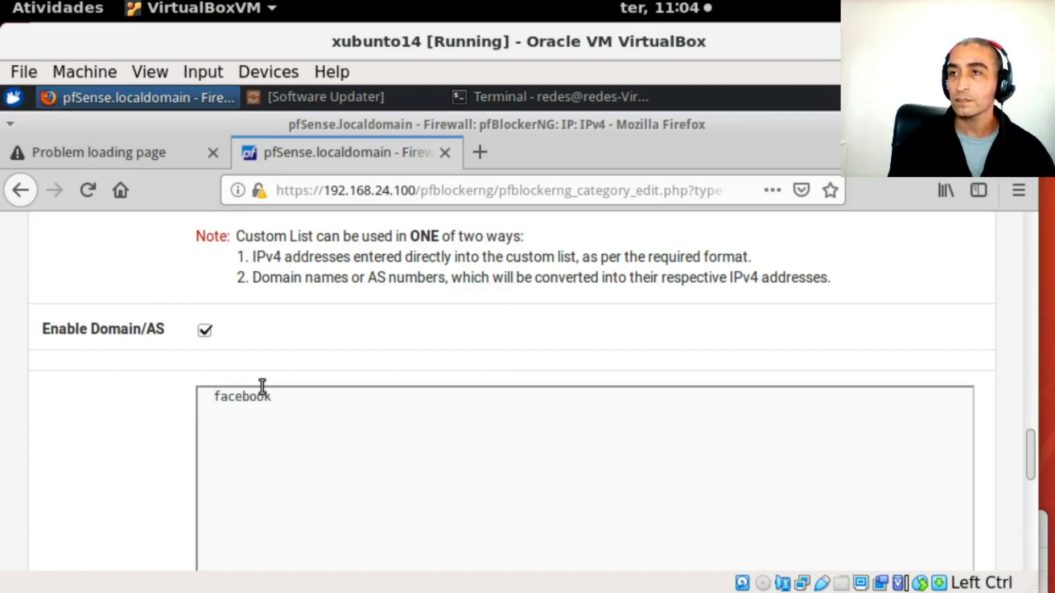
type(".c")
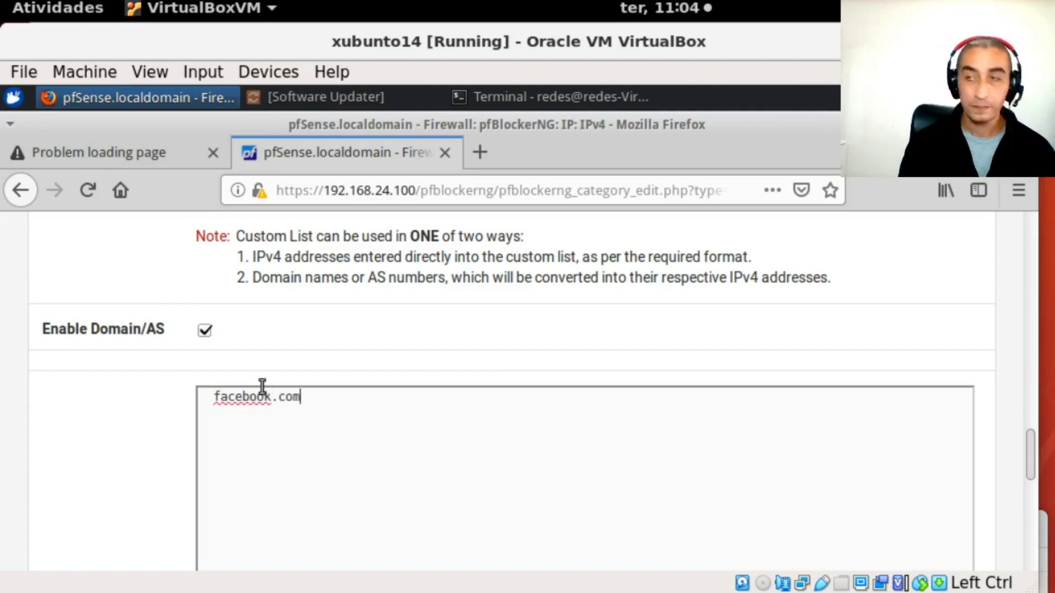
type("om")
scroll(750, 478, "down", 8)
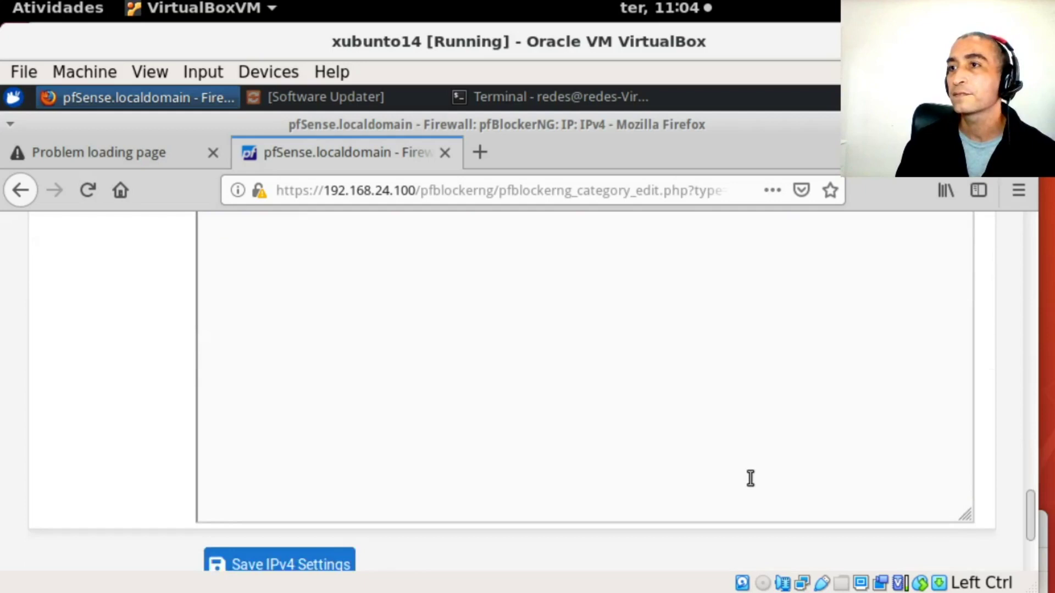
left_click(296, 396)
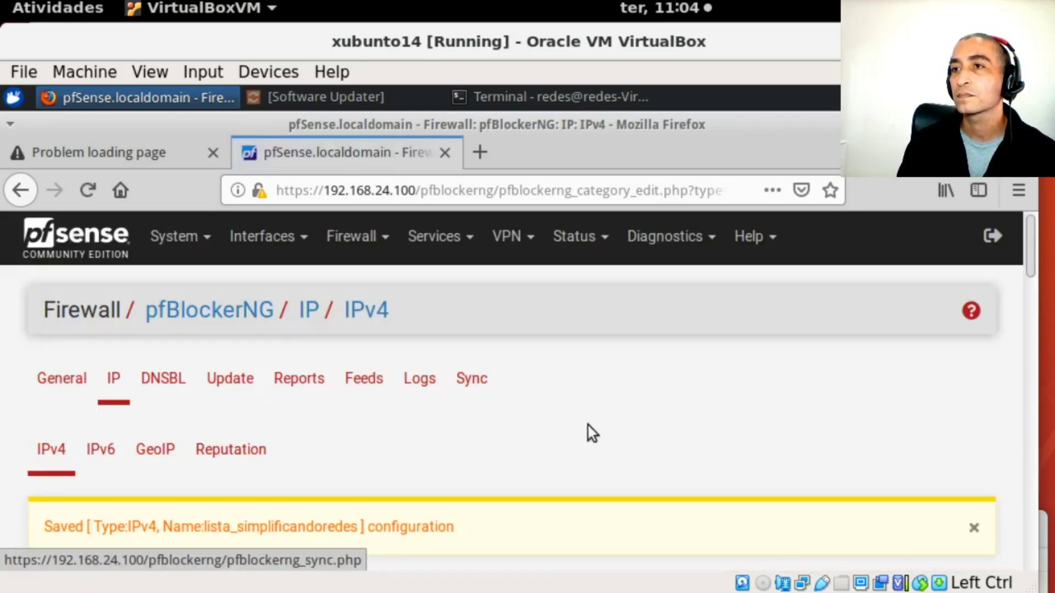
scroll(588, 427, "down", 4)
scroll(592, 412, "up", 3)
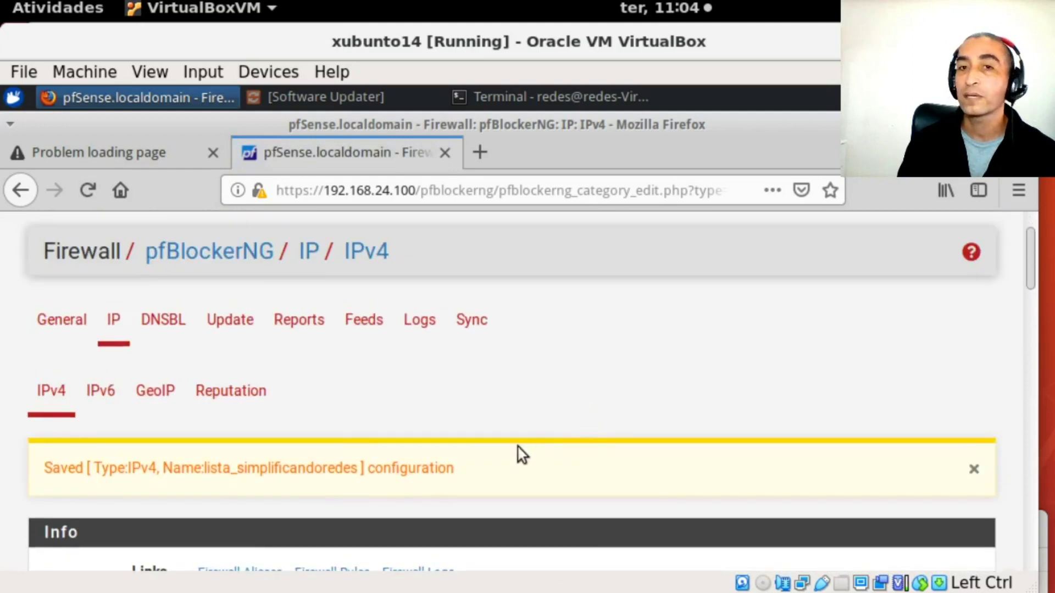
Step: Run a forced Reload from pfBlockerNG's update settings
left_click(233, 328)
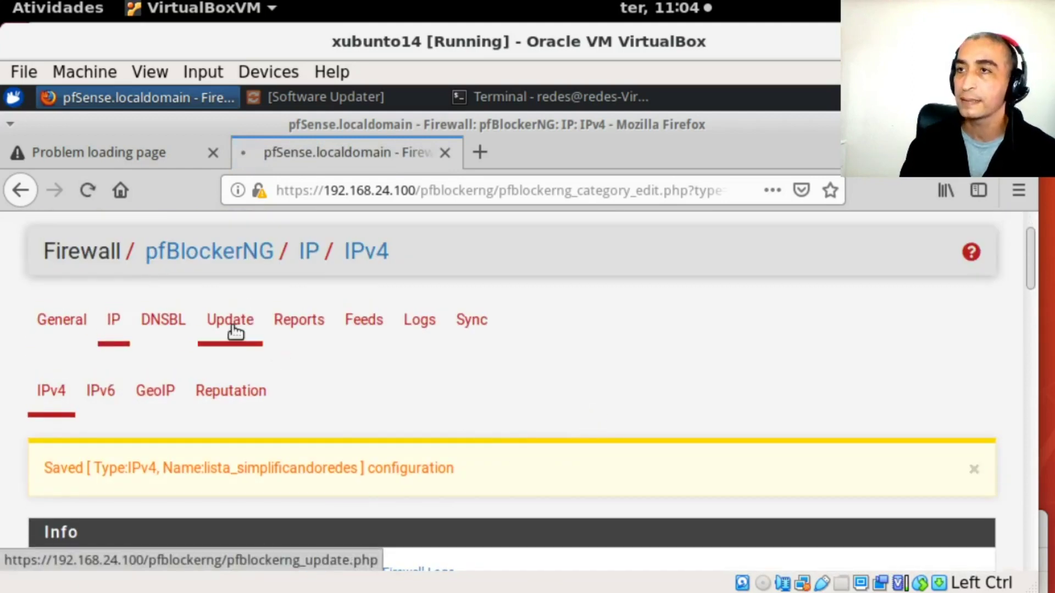
scroll(777, 434, "down", 3)
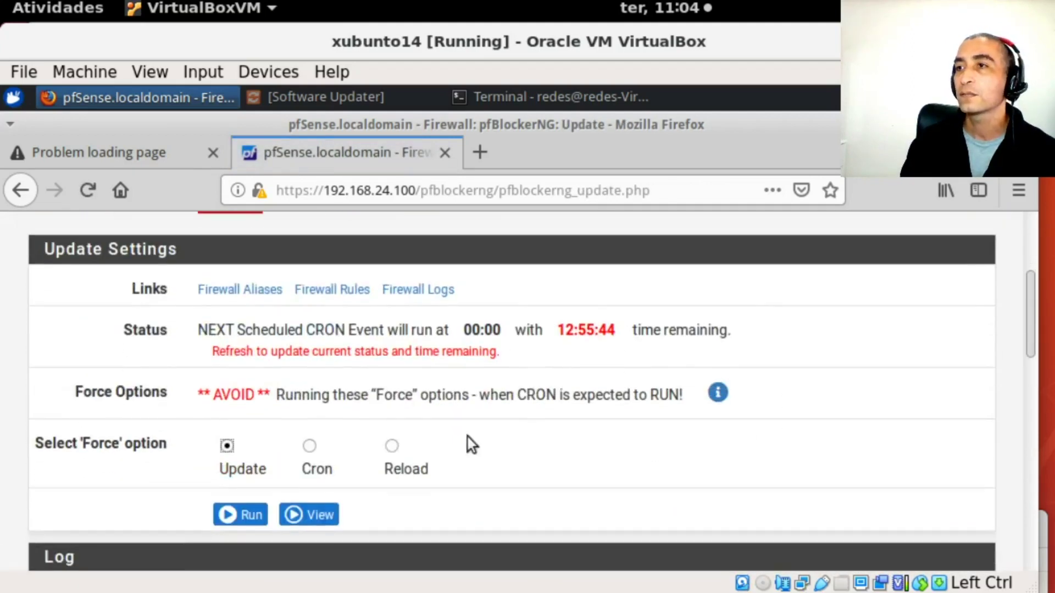
left_click(391, 446)
scroll(549, 467, "down", 5)
left_click(238, 290)
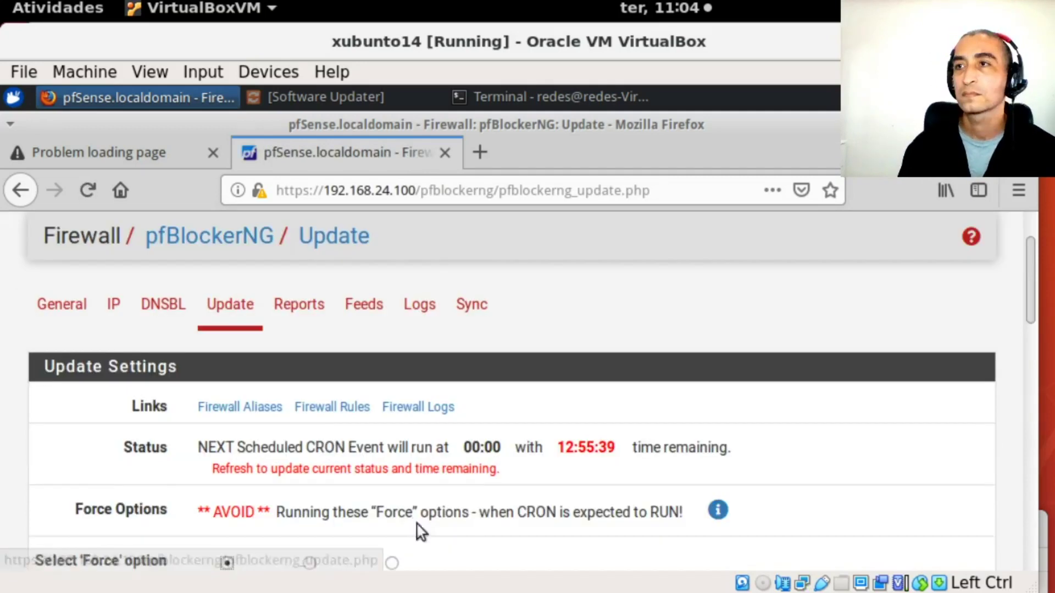
Step: Open Facebook in a new browser tab to test the block
left_click(481, 153)
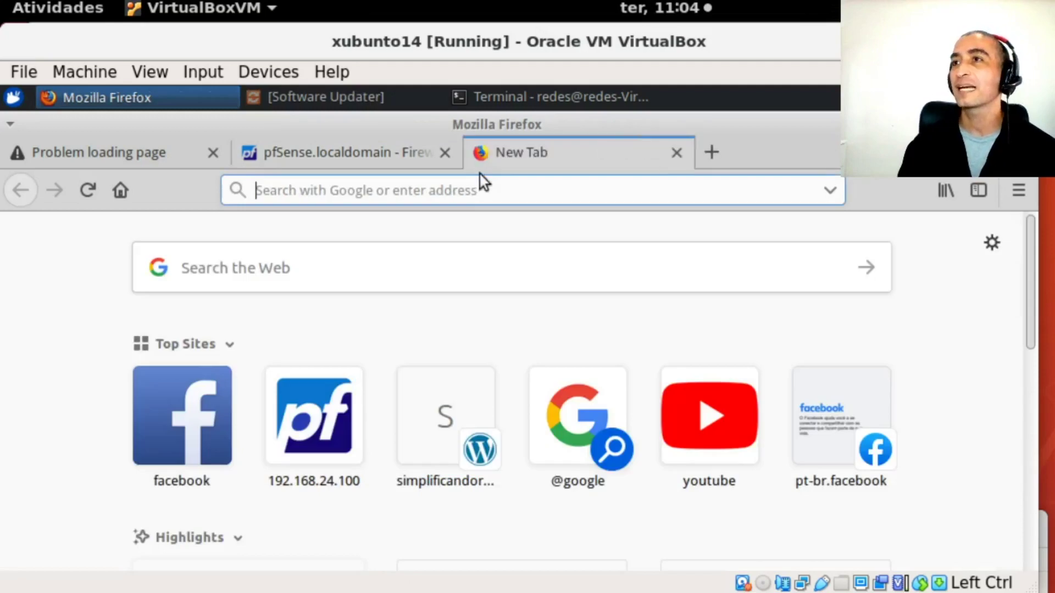
left_click(208, 405)
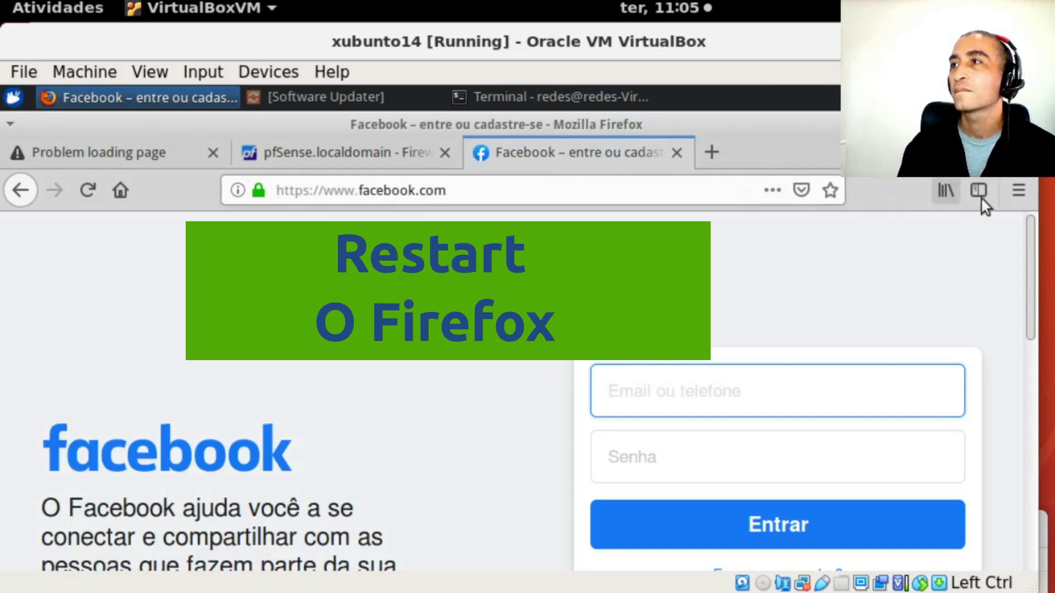
Step: Clear the cookies, site data and cached web content in Firefox's privacy preferences
left_click(1017, 193)
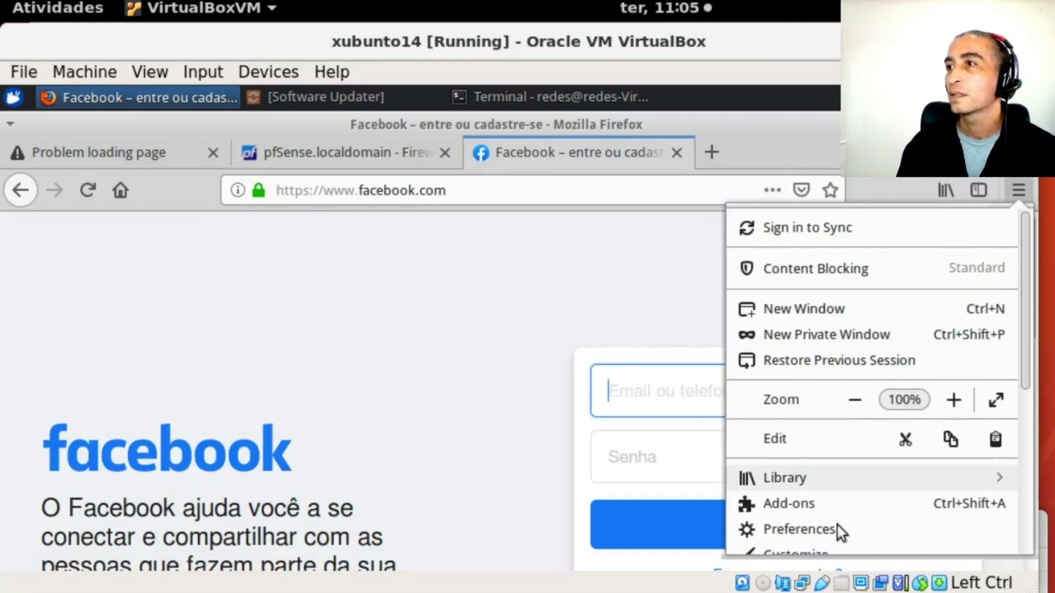
left_click(833, 531)
scroll(681, 479, "down", 4)
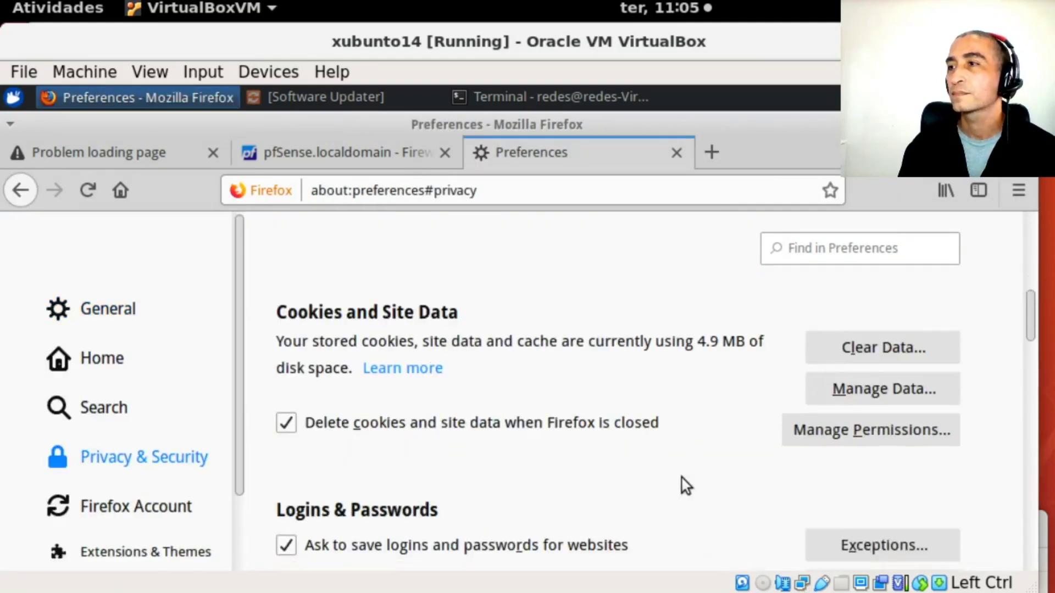
left_click(883, 346)
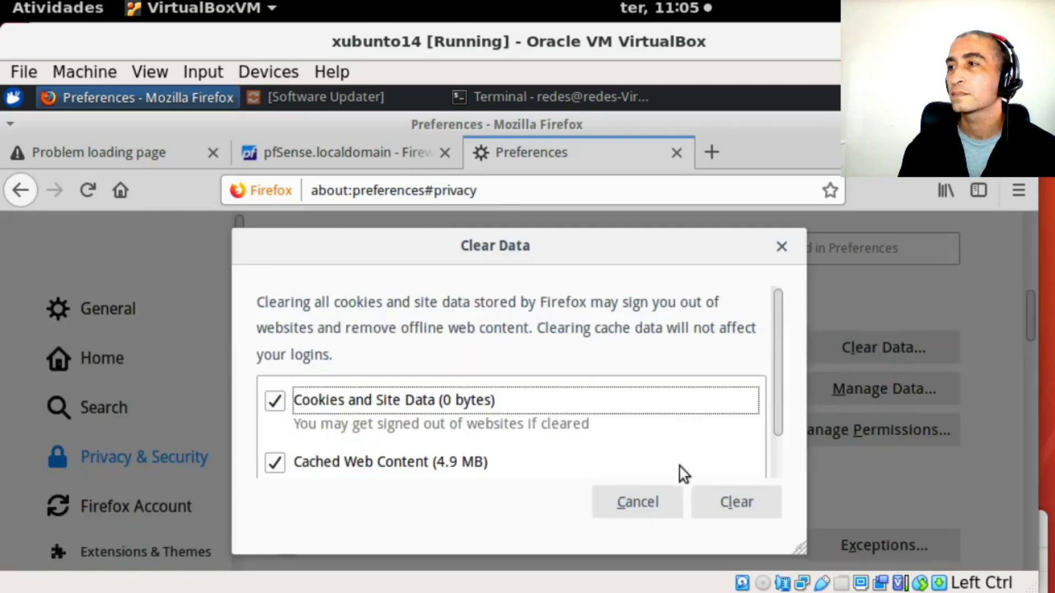
left_click(732, 505)
left_click(805, 379)
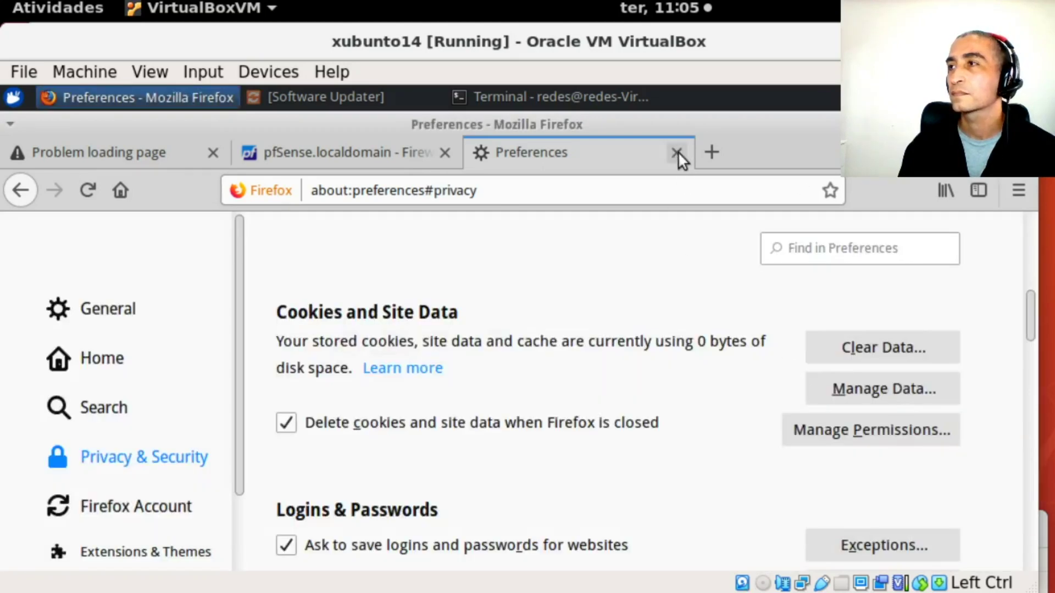
Step: Quit Firefox with all its open tabs and relaunch the web browser
key("ctrl+q")
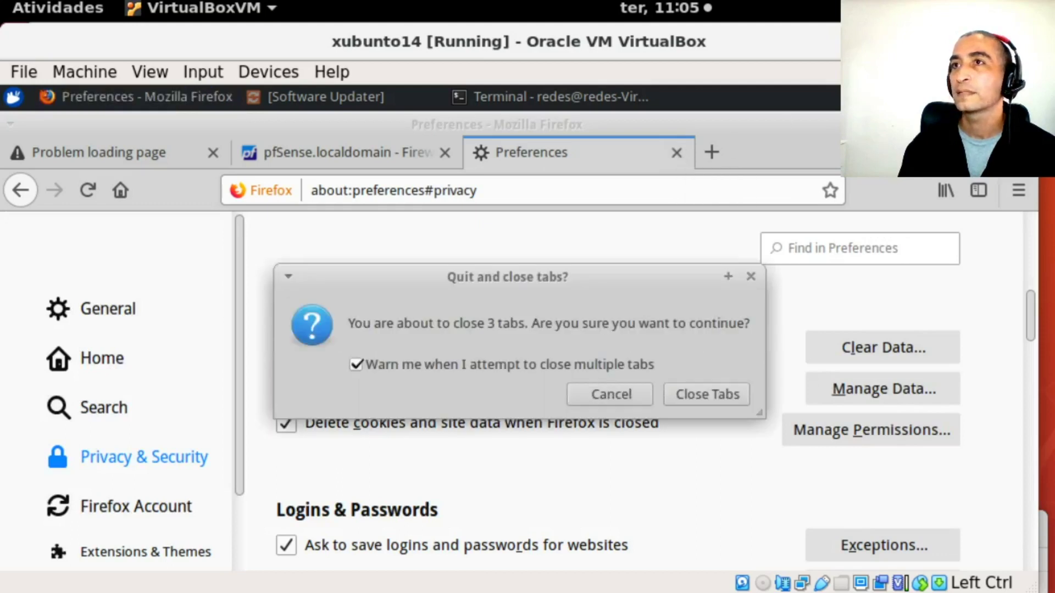
left_click(727, 396)
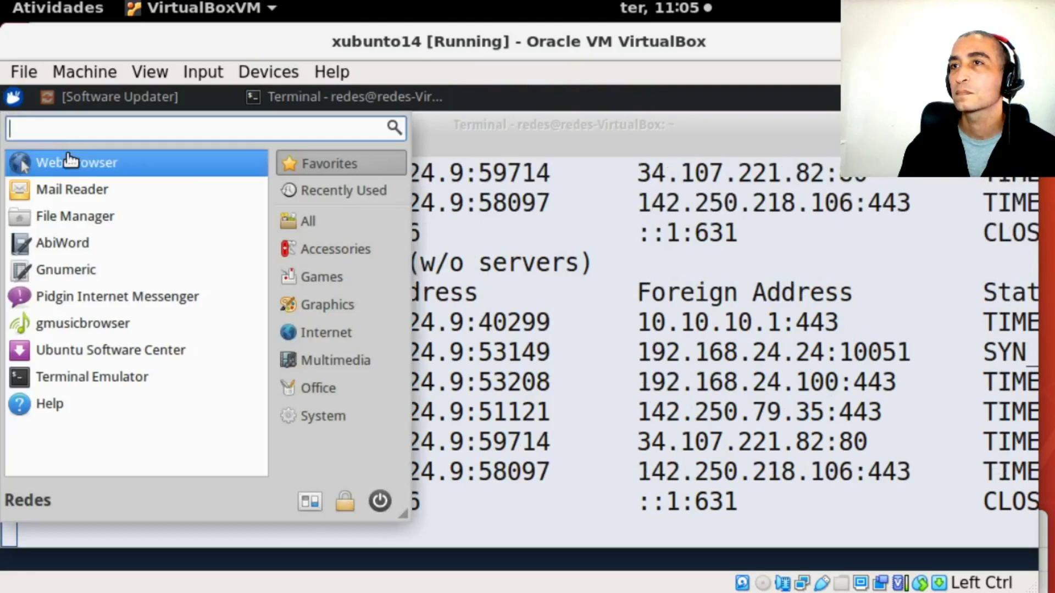
left_click(67, 159)
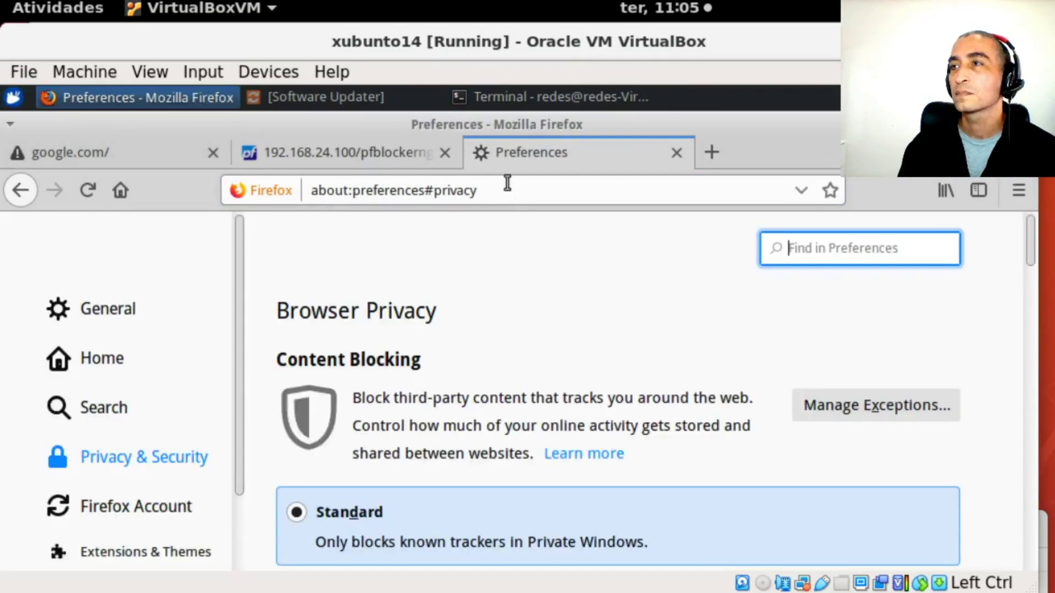
Step: Close the restored Preferences tab and load Facebook in a new tab to retest the block
left_click(677, 152)
key("ctrl+q")
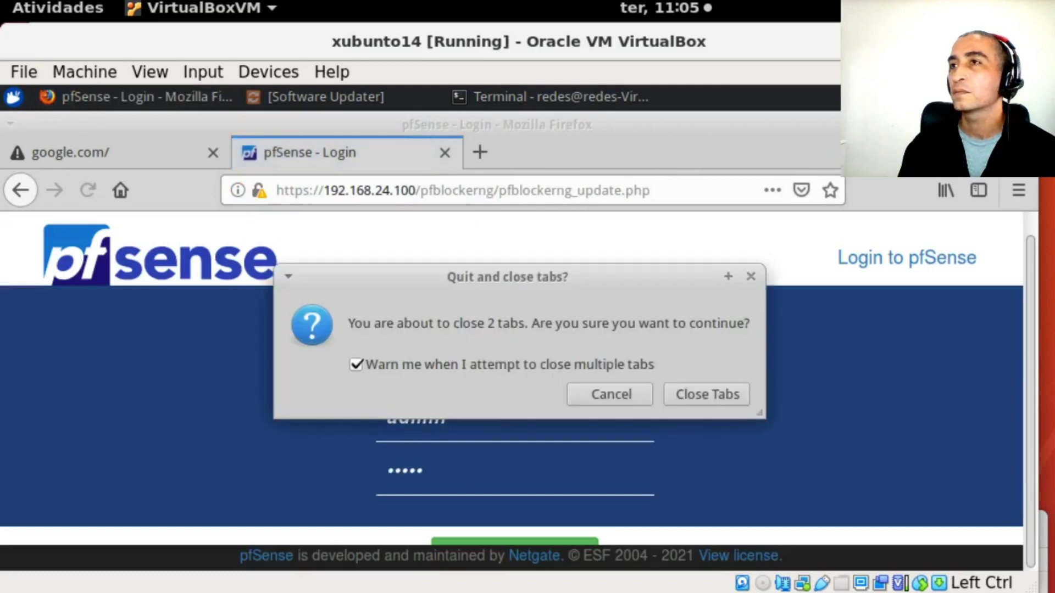
left_click(611, 396)
left_click(479, 152)
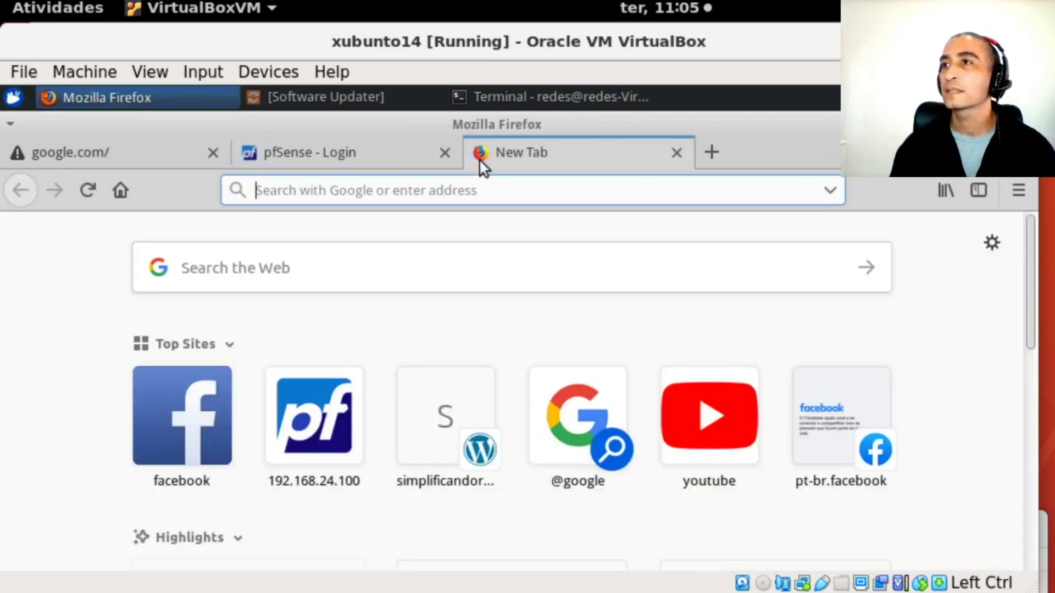
left_click(197, 433)
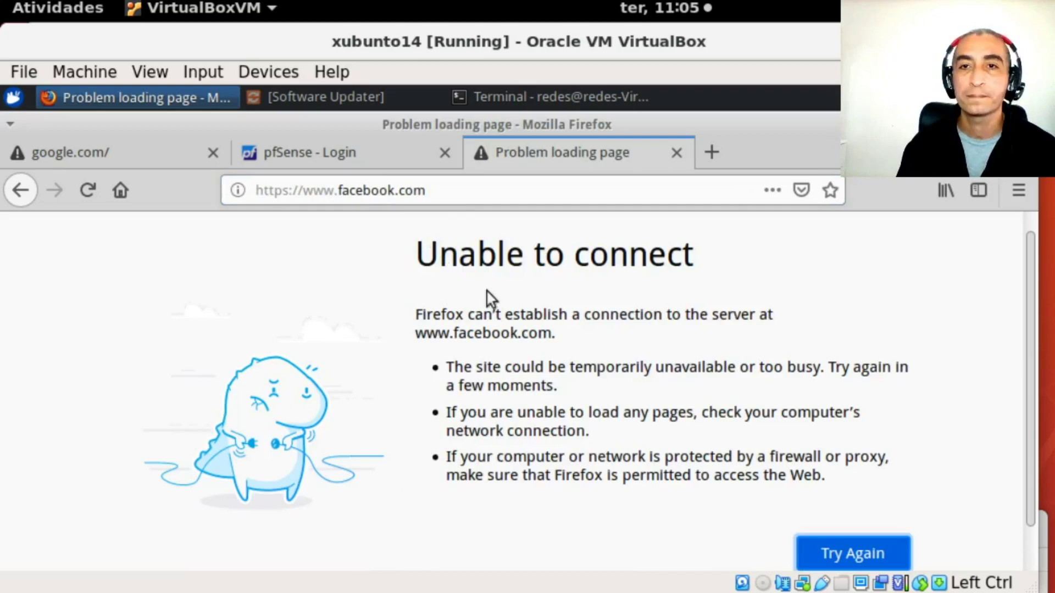
Step: Sign in to pfSense with the prefilled credentials and go to the pfBlockerNG settings
left_click(324, 160)
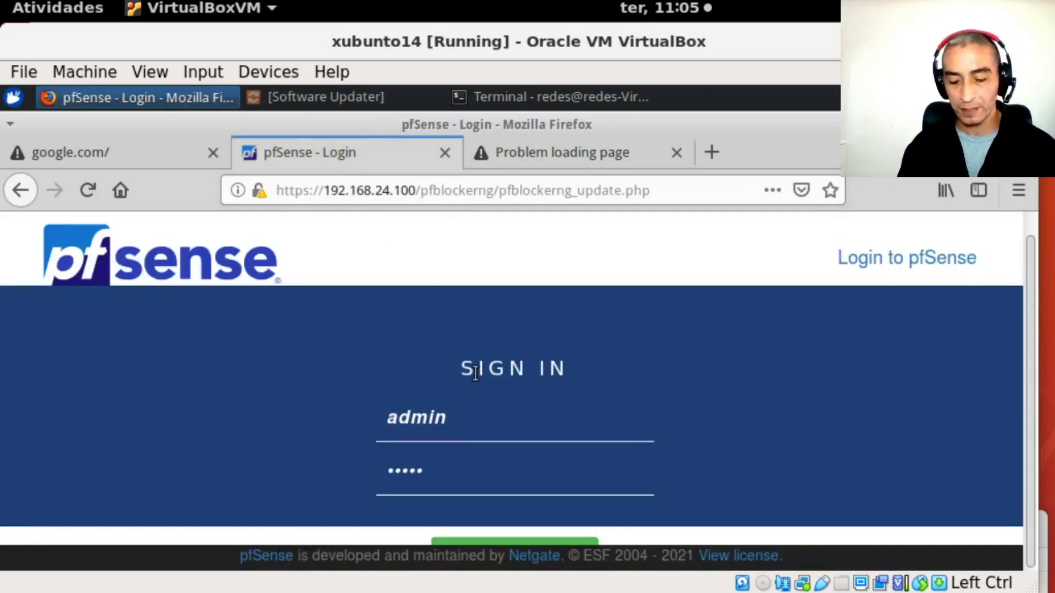
key("Return")
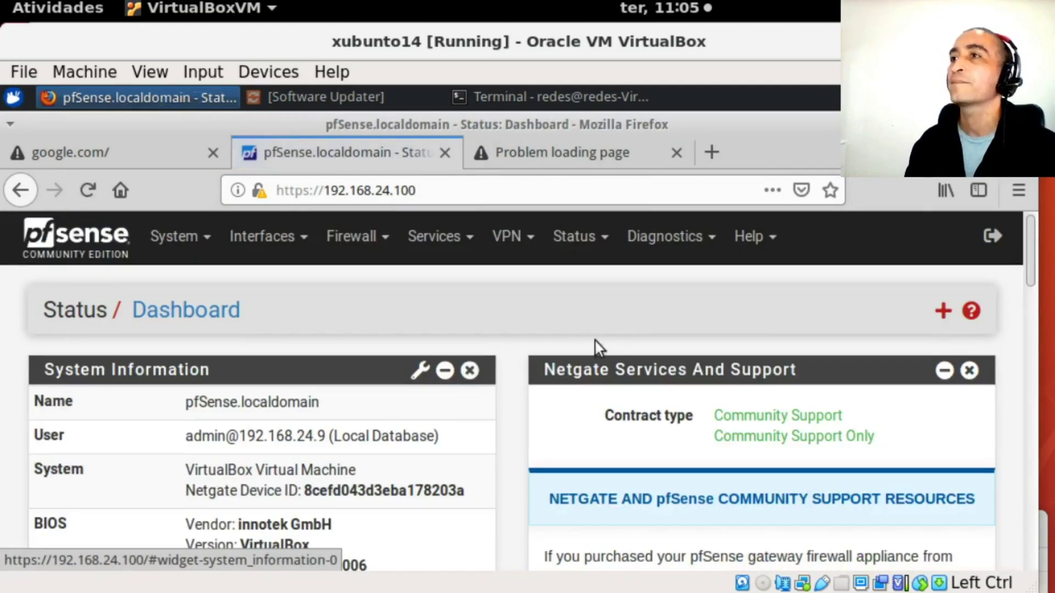
left_click(363, 241)
left_click(397, 346)
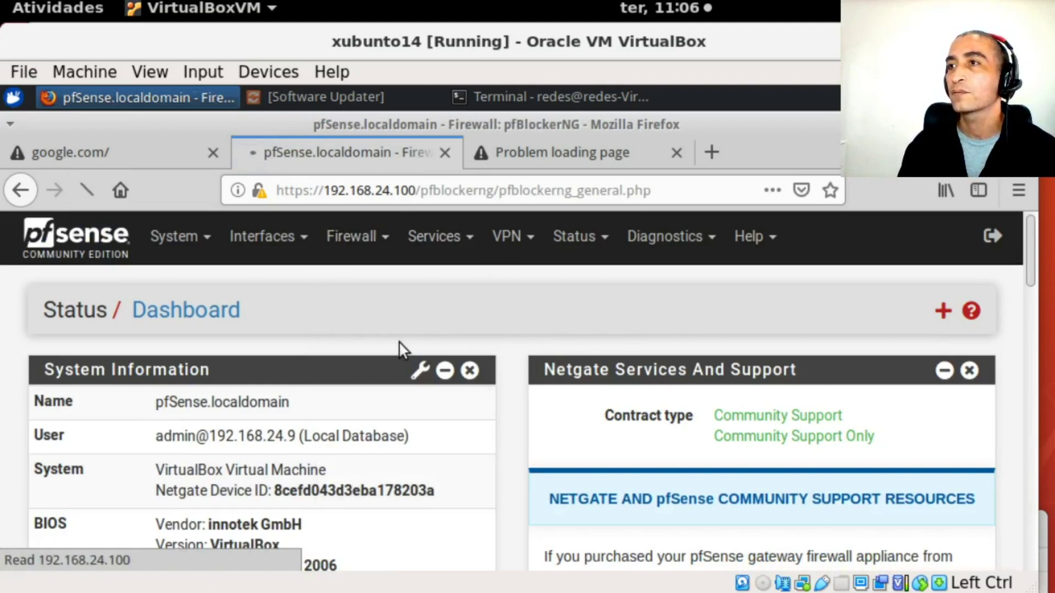
Step: Load ip_block.log from the Log Files type in pfBlockerNG's log browser
scroll(428, 311, "down", 2)
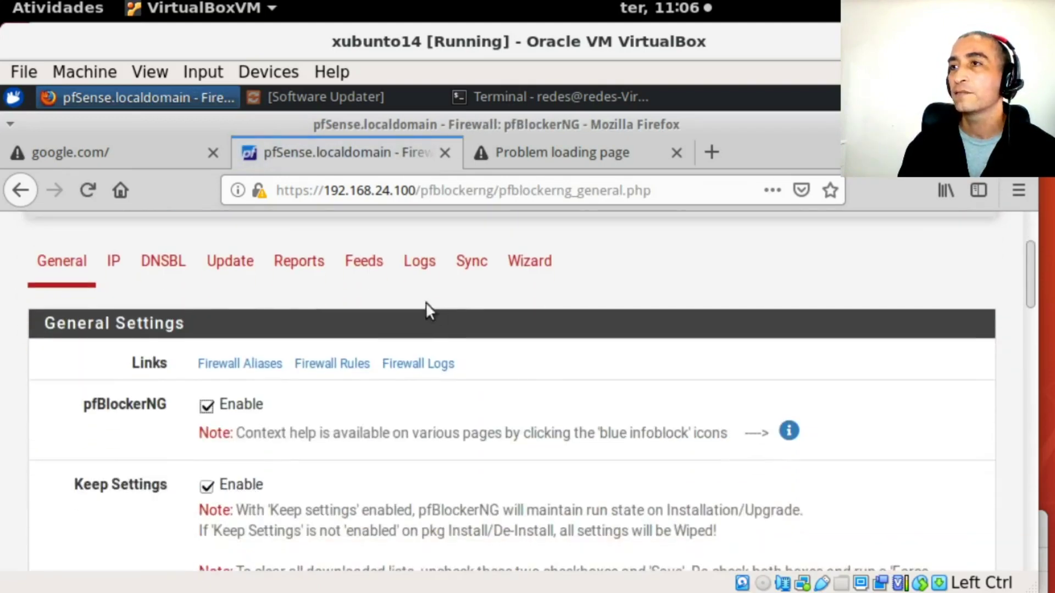
left_click(420, 262)
scroll(620, 378, "down", 3)
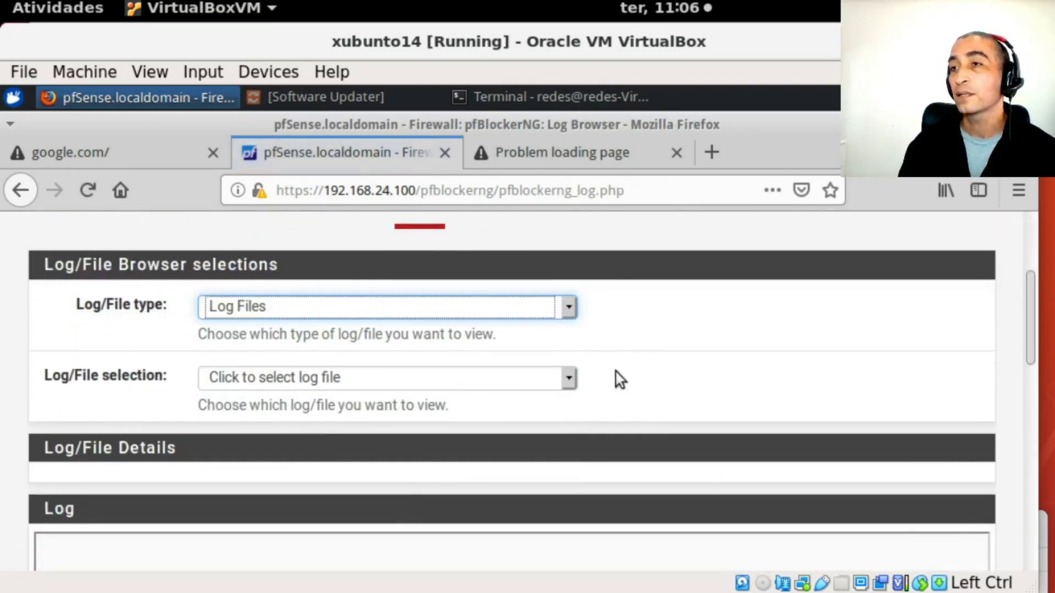
left_click(569, 380)
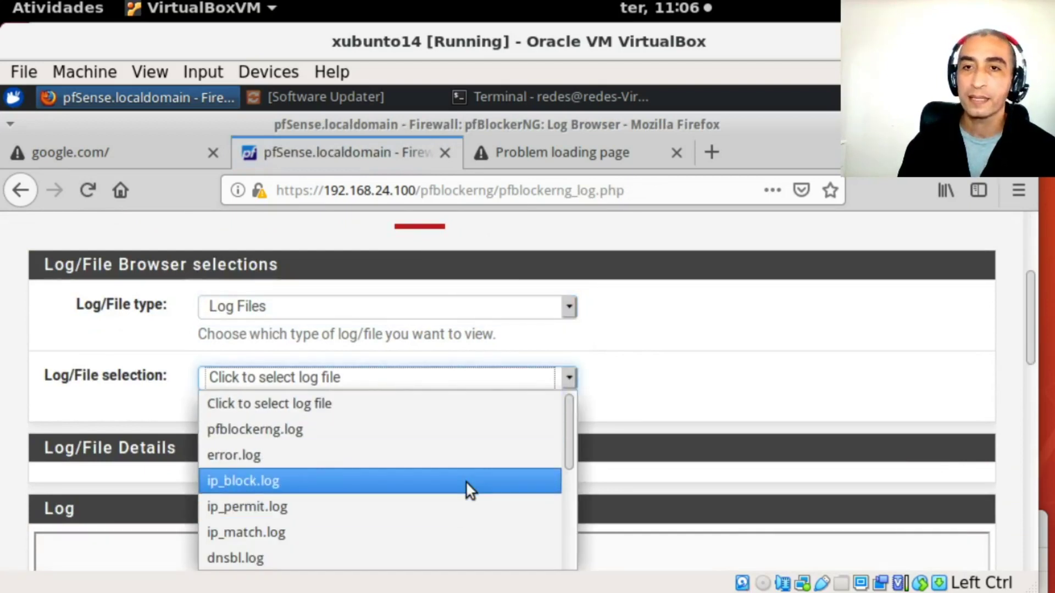
left_click(466, 480)
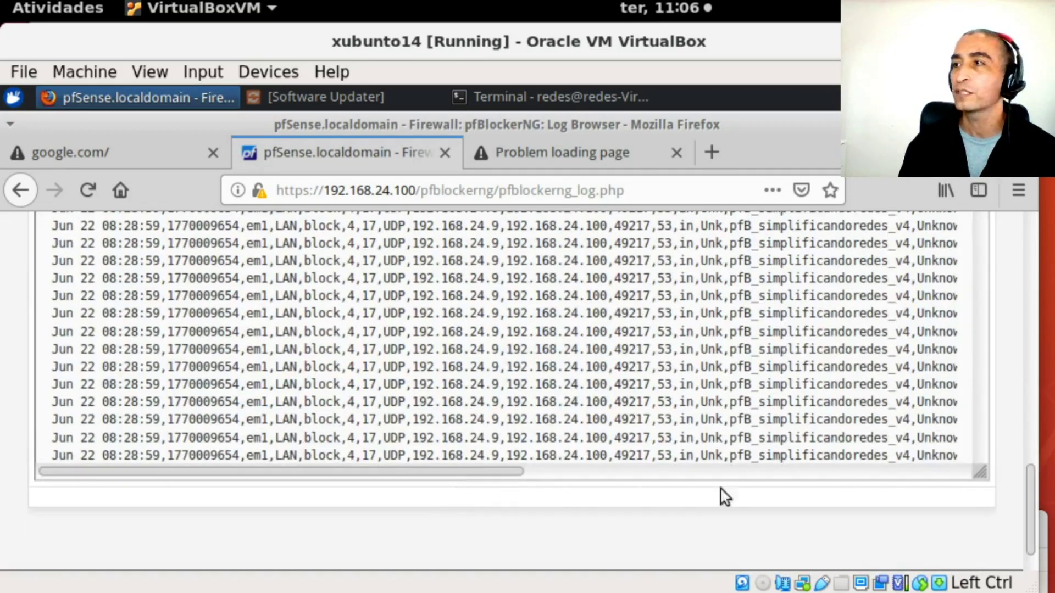
Step: Examine the ip_block.log entries down to the newest ones at the end of the log
left_click_drag(1030, 495, 1033, 359)
left_click_drag(980, 379, 976, 559)
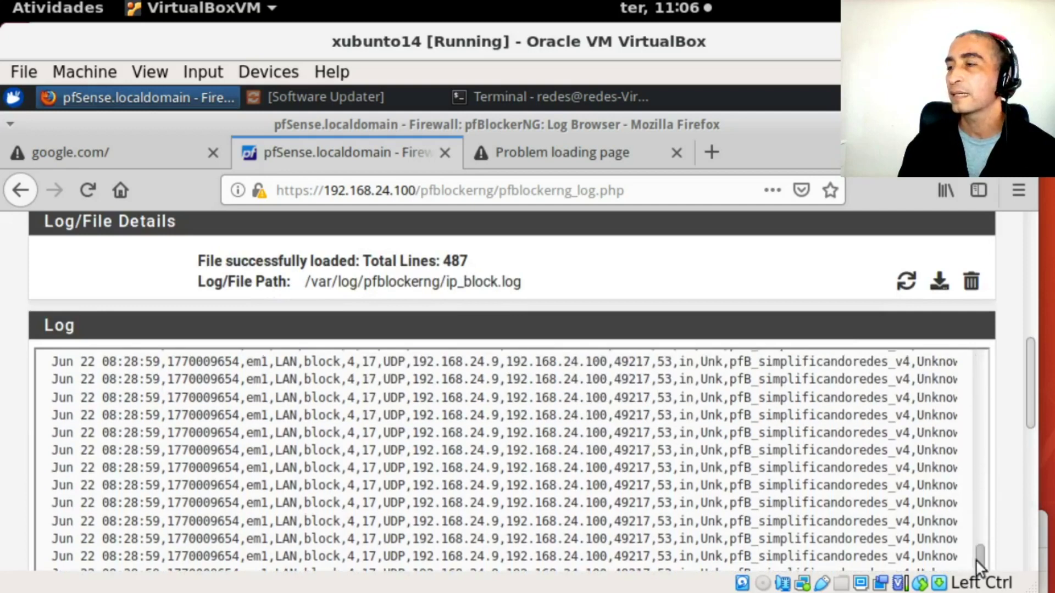
scroll(980, 472, "up", 5)
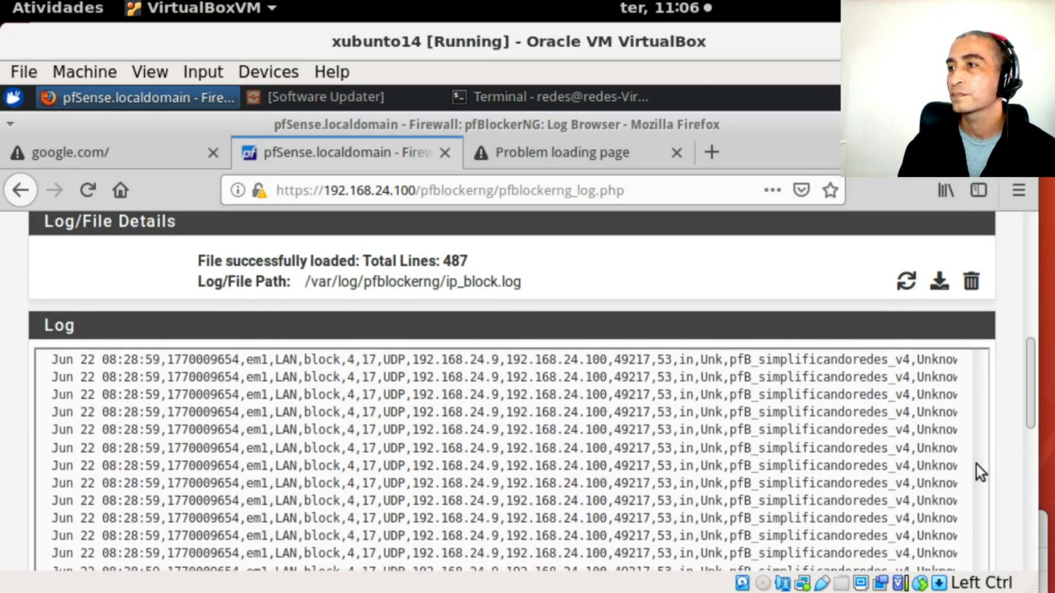
scroll(979, 448, "up", 3)
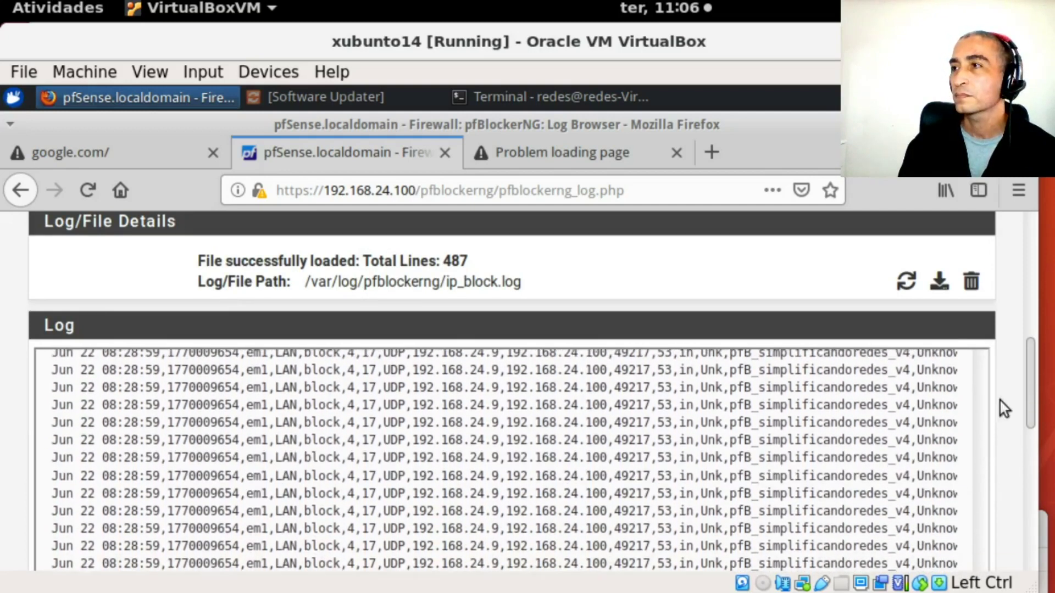
left_click_drag(1026, 407, 946, 523)
scroll(959, 400, "down", 15)
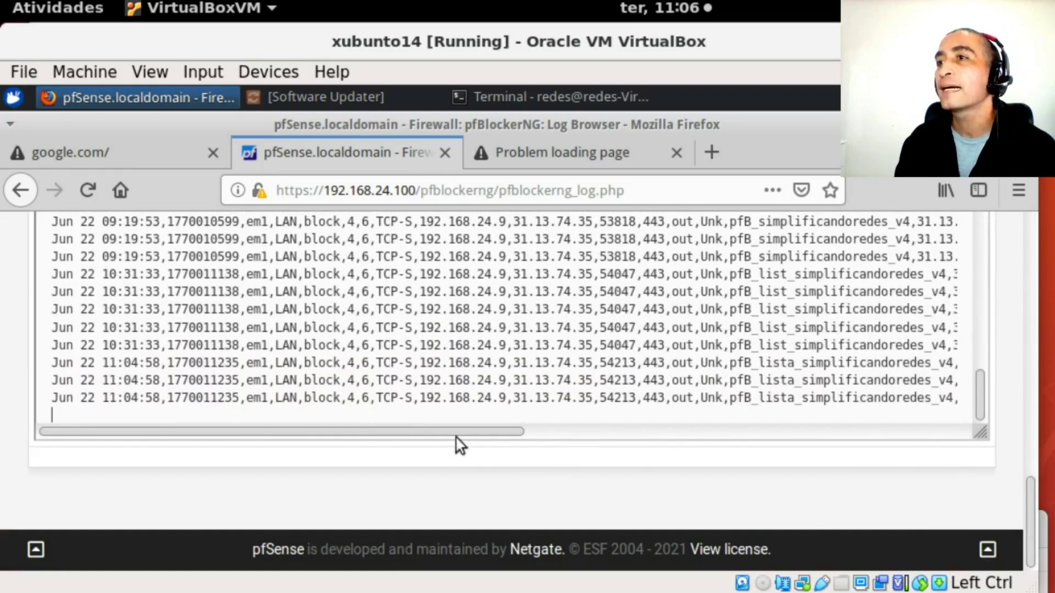
Step: Examine the remaining columns of the newest ip_block.log entries, including the list name and blocked hostname, and return to the log file selection
left_click_drag(469, 426, 863, 433)
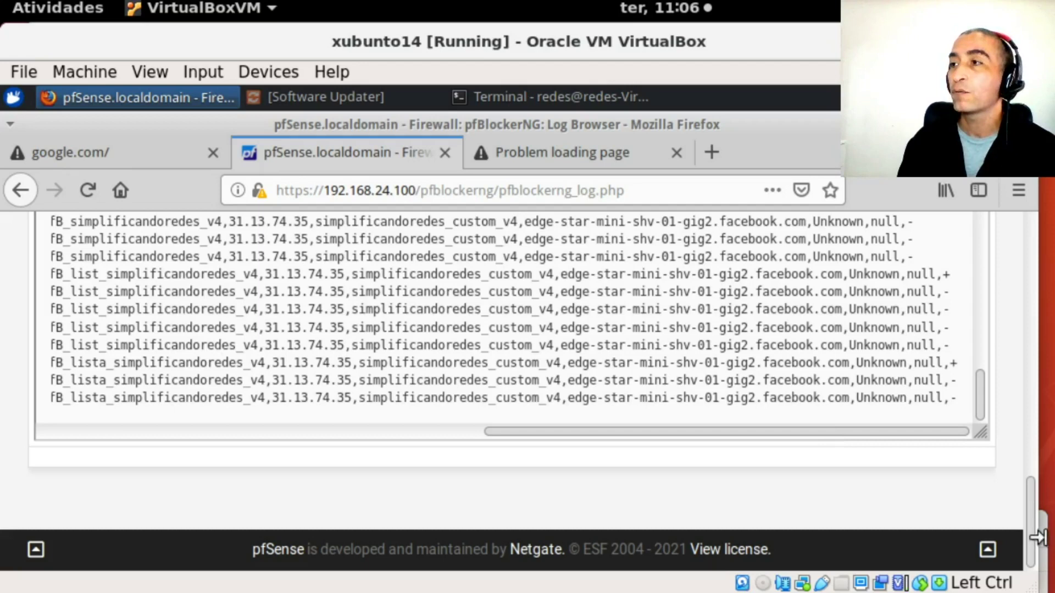
left_click_drag(1033, 542, 1051, 256)
scroll(246, 407, "down", 2)
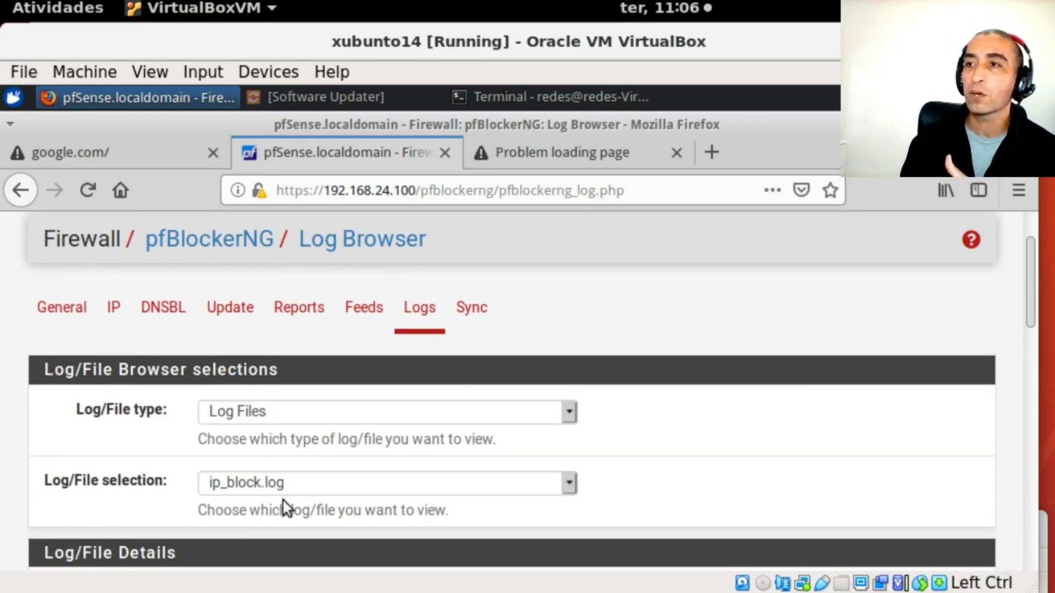
Step: Check the custom deny list's entry in the IPv4 Summary of pfBlockerNG's IP settings
left_click(114, 309)
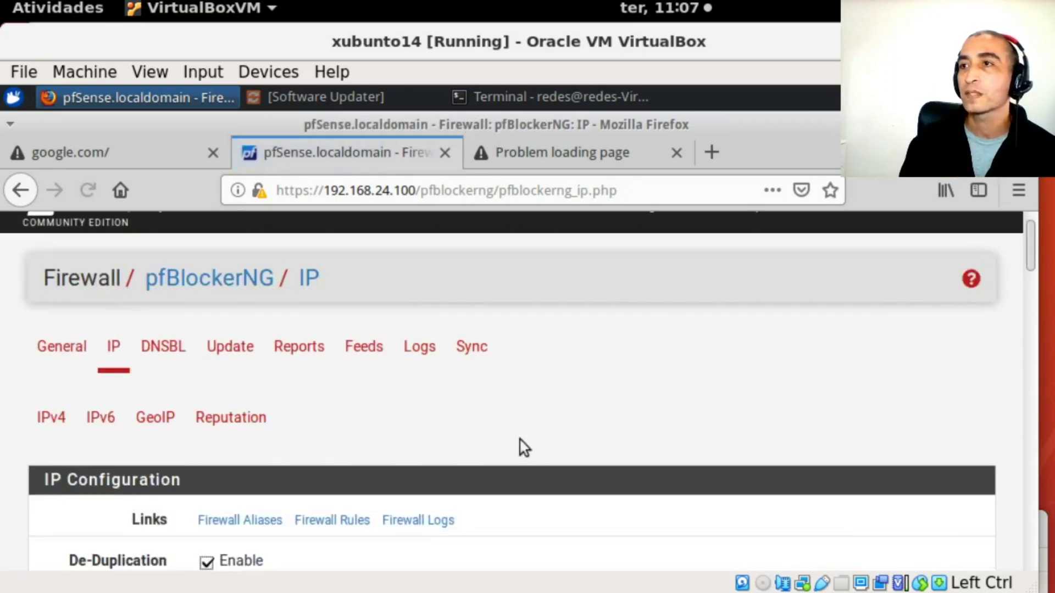
scroll(536, 443, "down", 5)
scroll(604, 407, "down", 2)
scroll(550, 379, "up", 5)
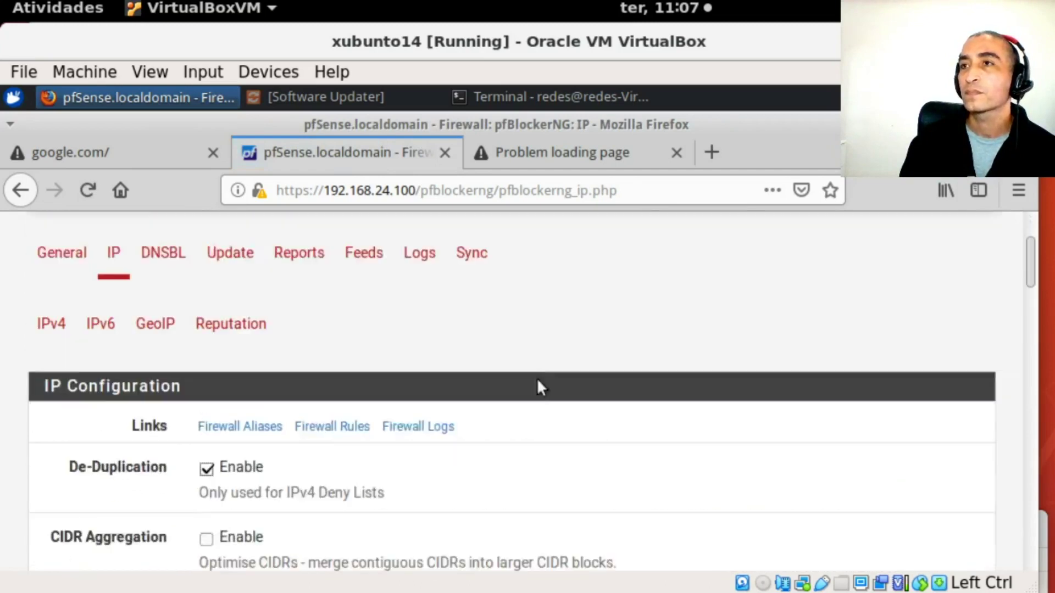
left_click(46, 361)
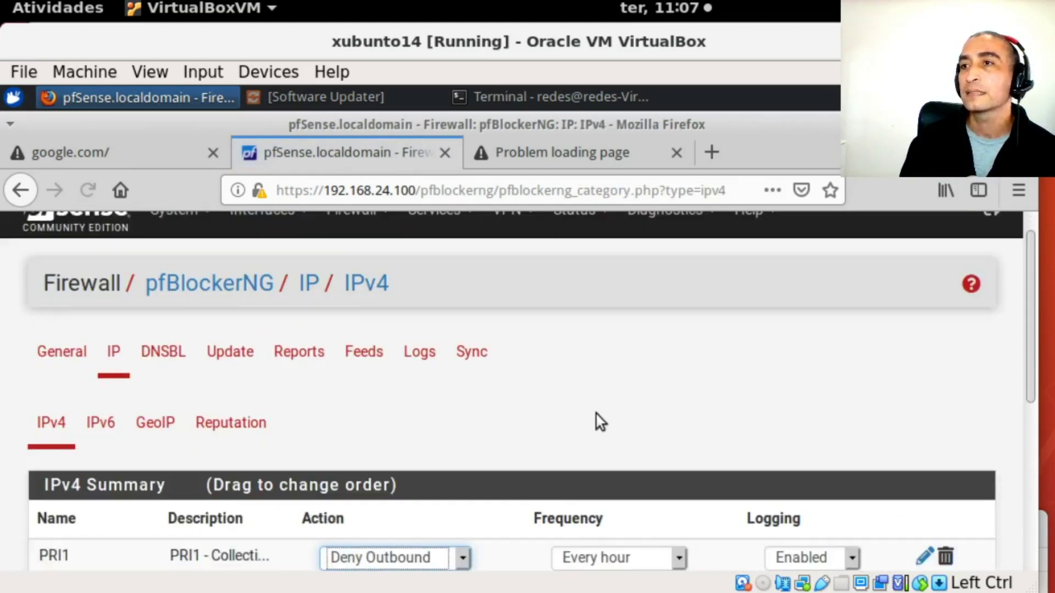
scroll(189, 453, "down", 4)
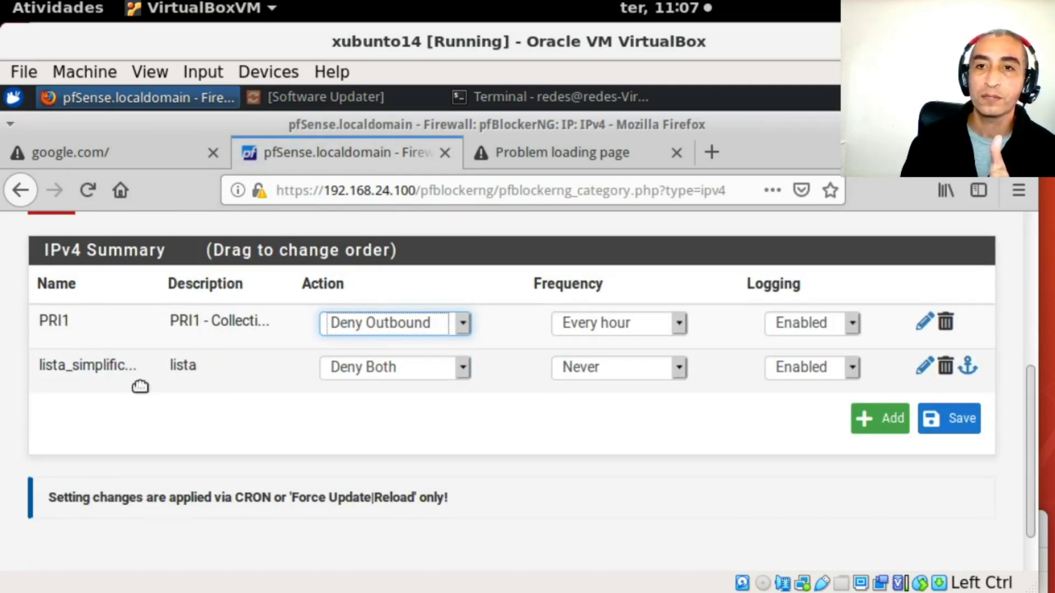
scroll(278, 439, "up", 5)
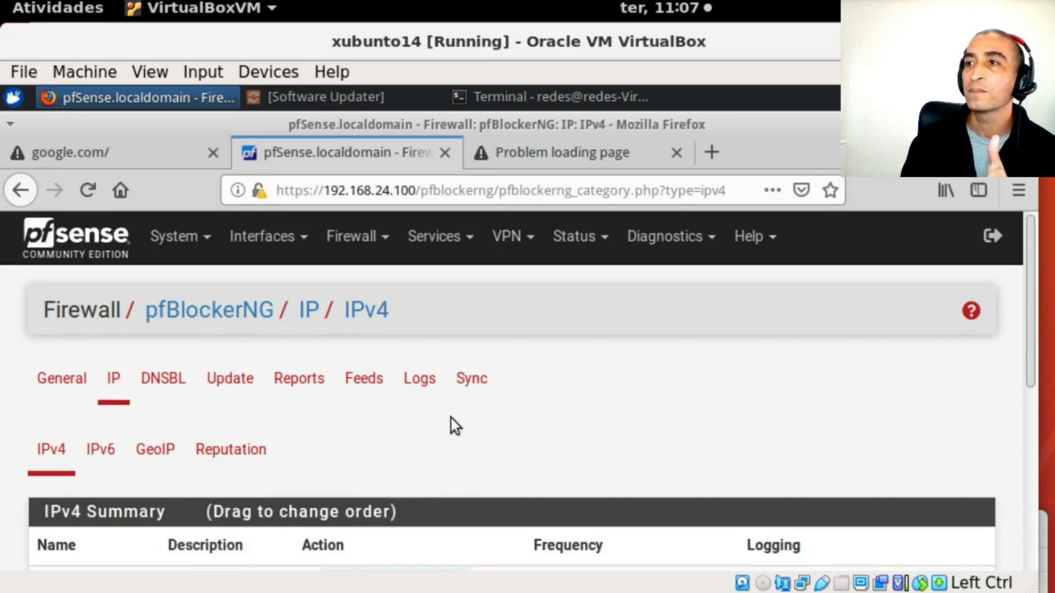
Step: Return to pfBlockerNG's log browser and load dnsbl.log from the Log Files type
left_click(427, 388)
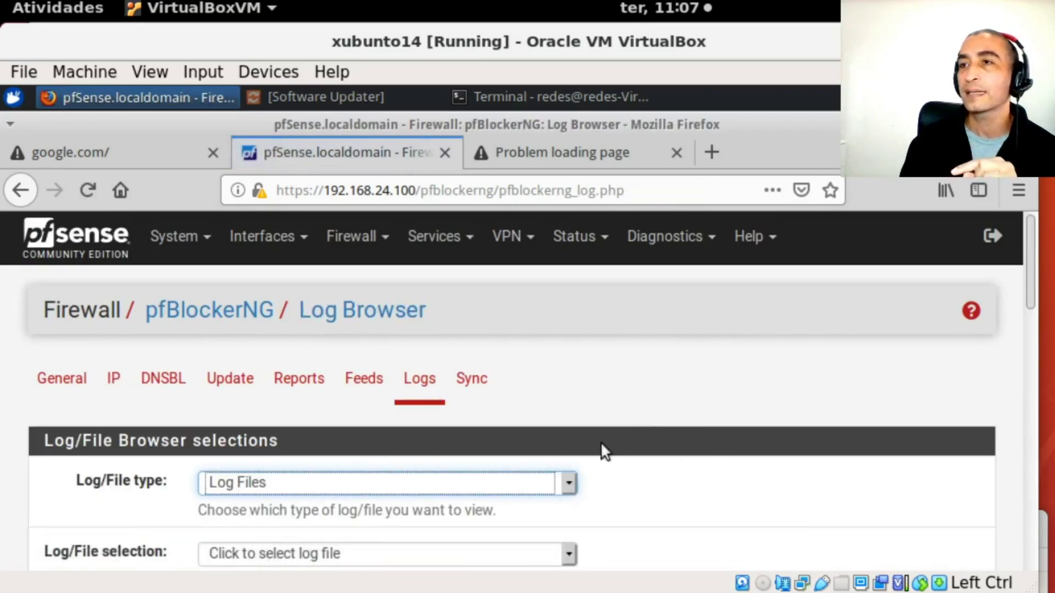
scroll(683, 438, "down", 3)
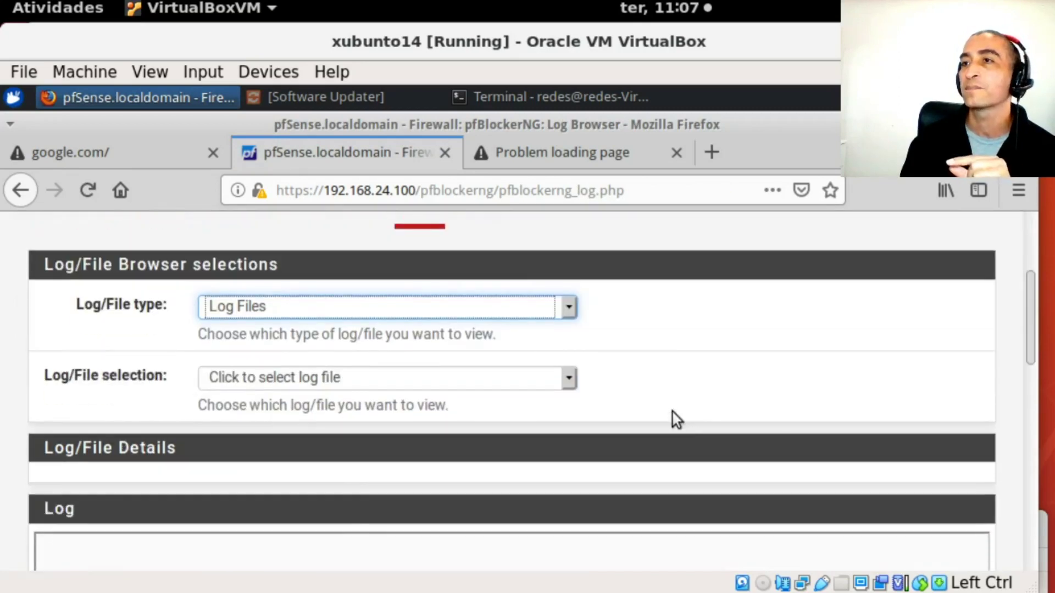
left_click(566, 382)
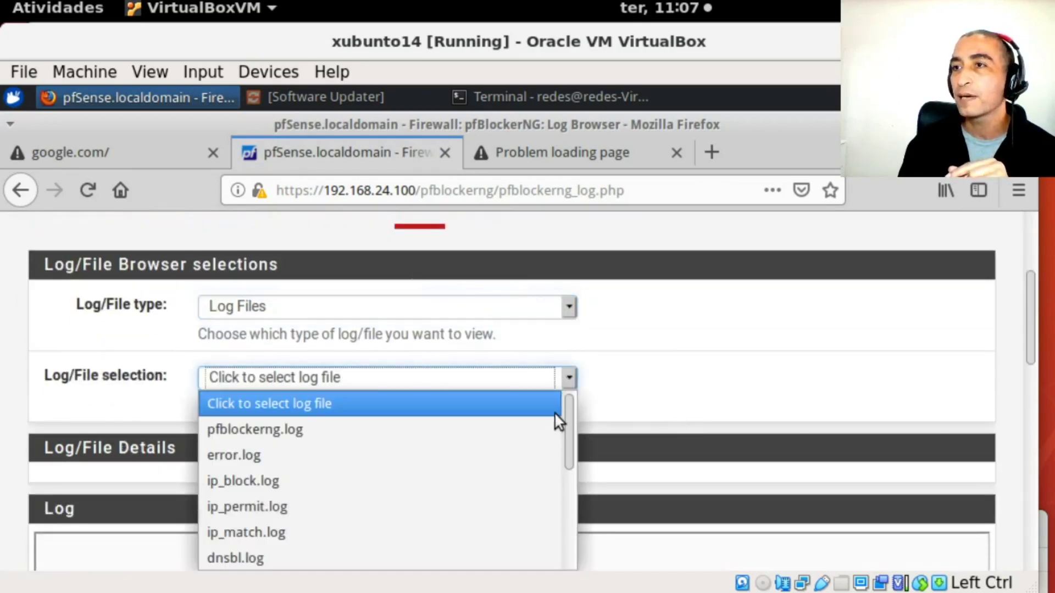
left_click(413, 553)
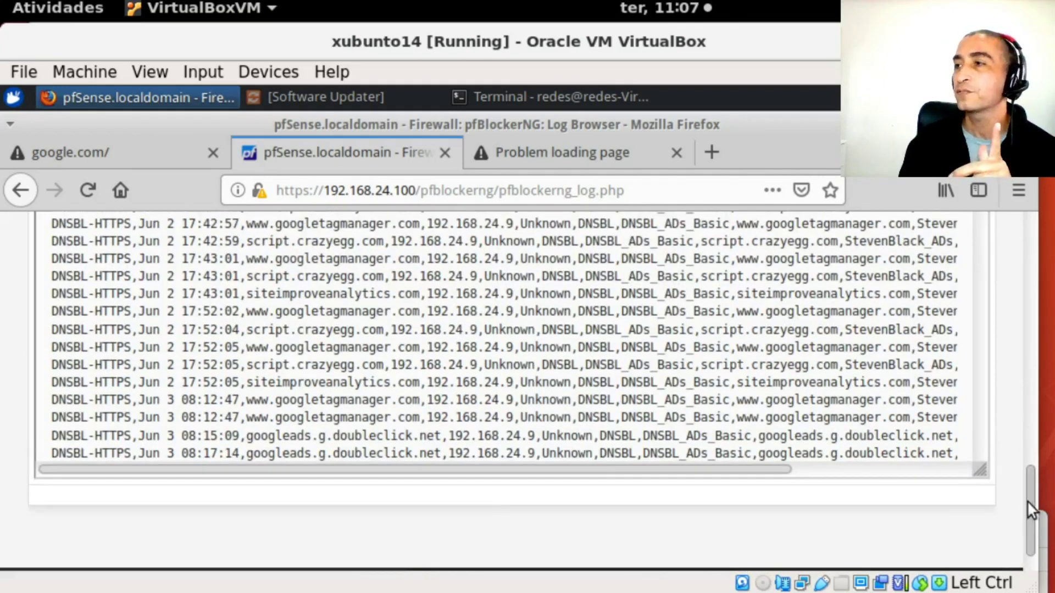
Step: Examine the dnsbl.log entries down to the newest ones at the end of the log
scroll(1030, 516, "up", 10)
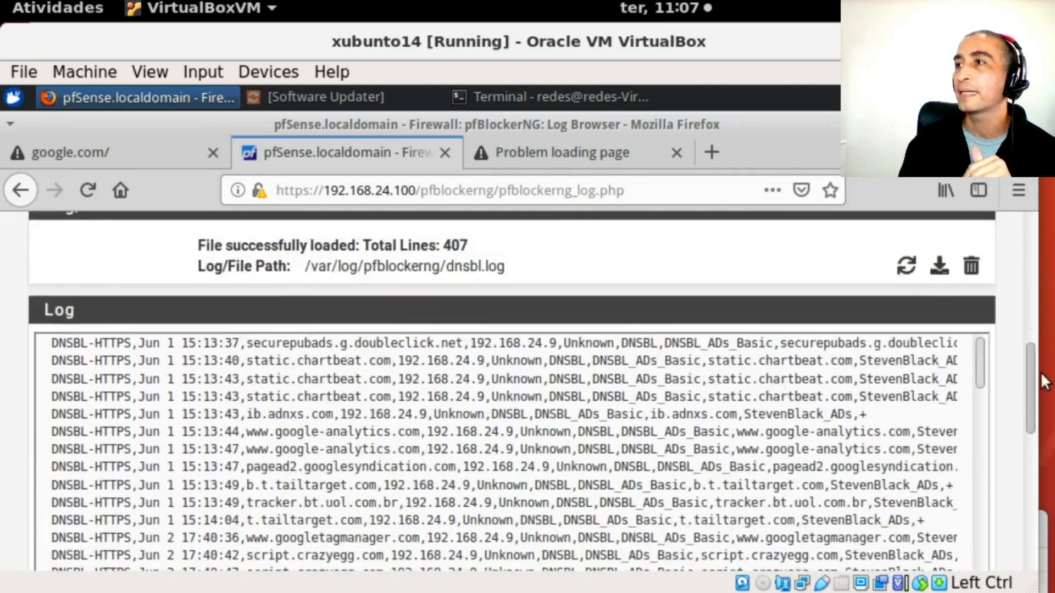
left_click_drag(978, 463, 967, 581)
right_click(958, 514)
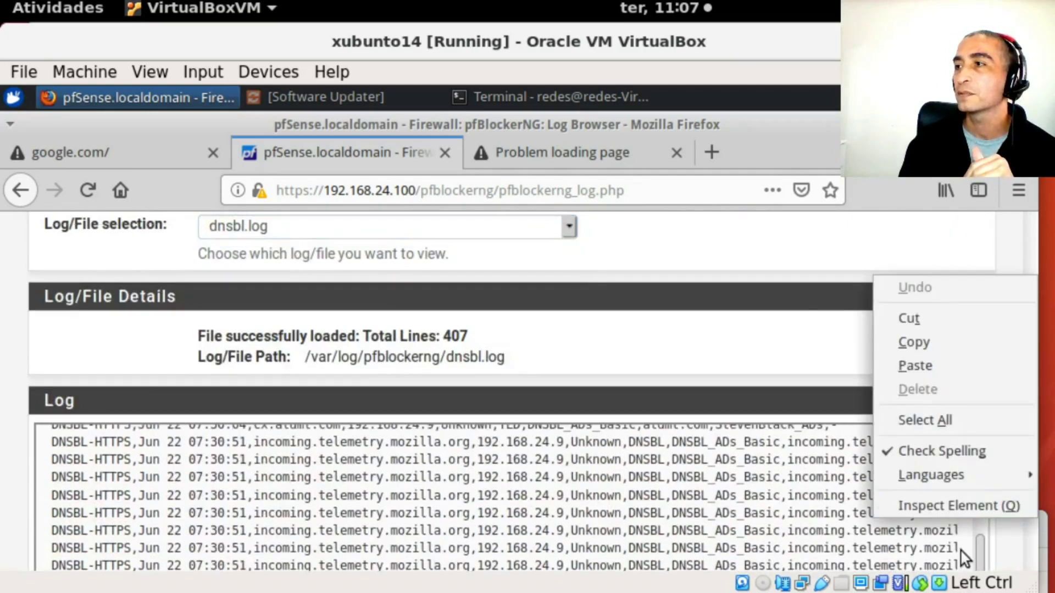
left_click(981, 561)
scroll(984, 544, "up", 5)
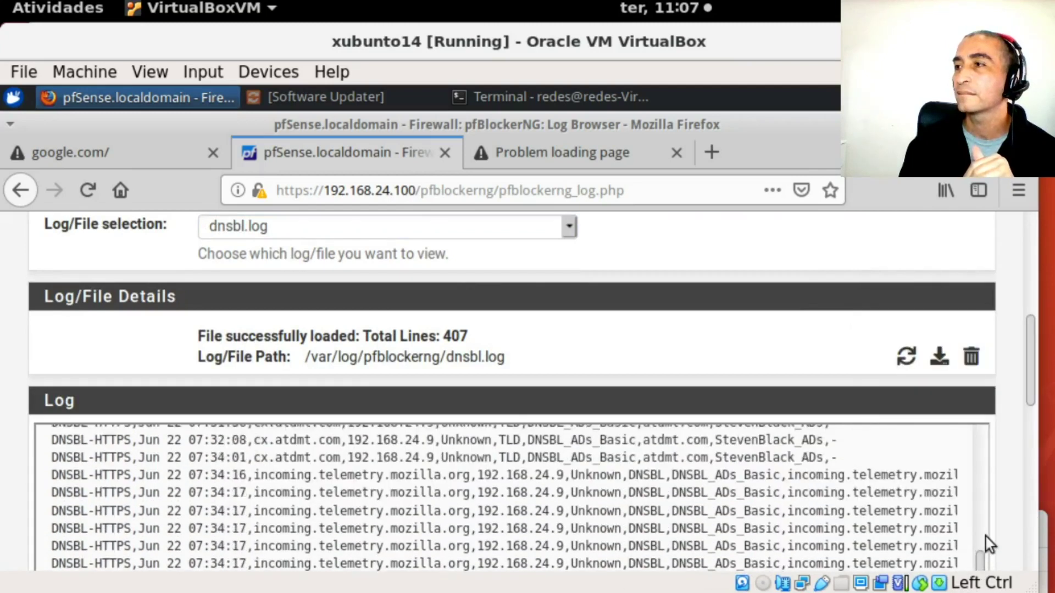
scroll(989, 526, "down", 3)
scroll(1030, 398, "down", 5)
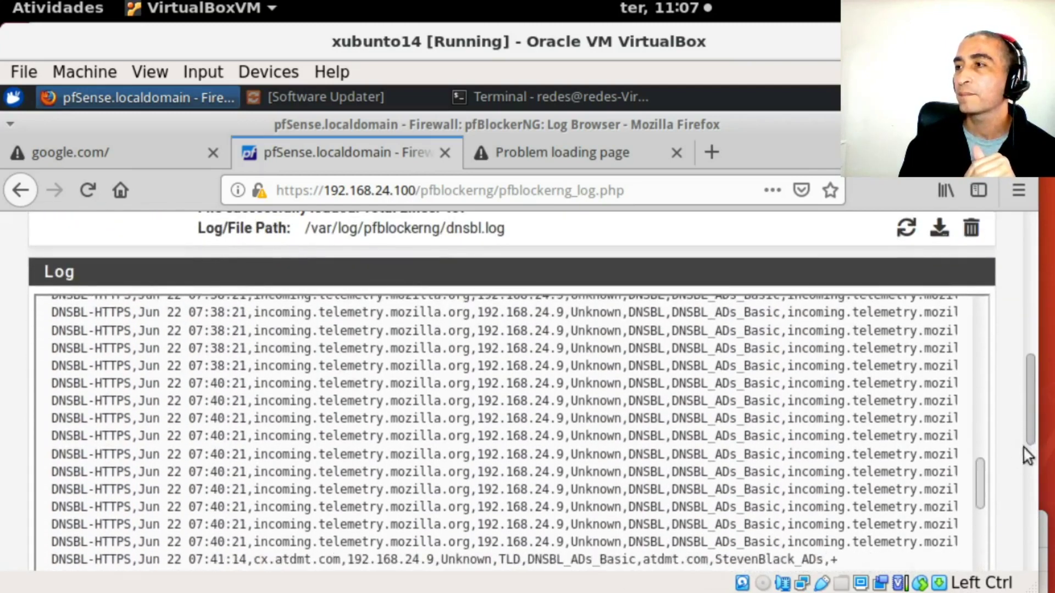
scroll(1018, 490, "down", 2)
left_click_drag(983, 330, 987, 585)
scroll(1031, 476, "down", 5)
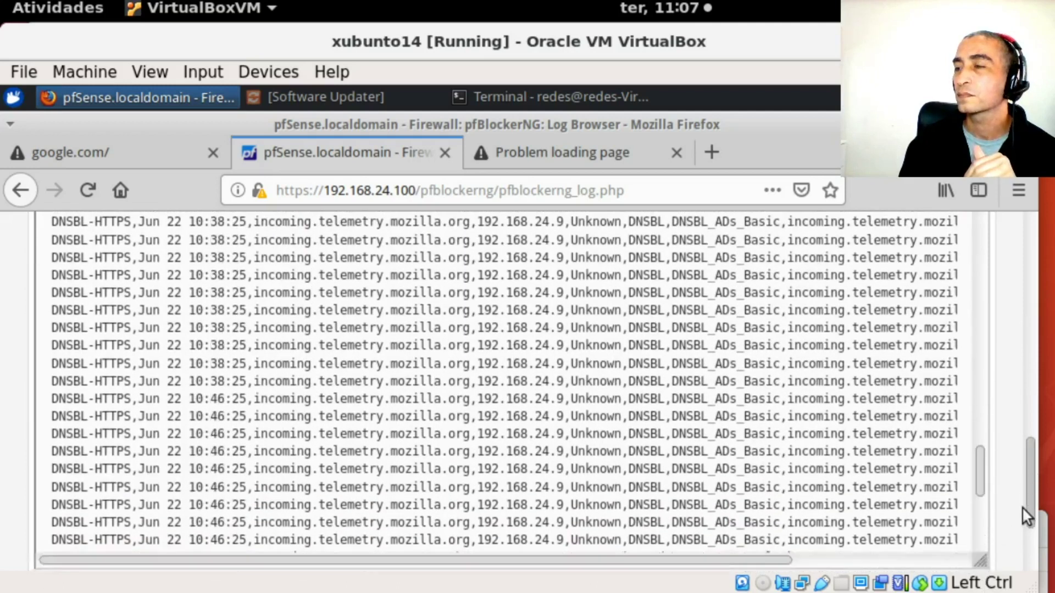
left_click_drag(984, 427, 984, 497)
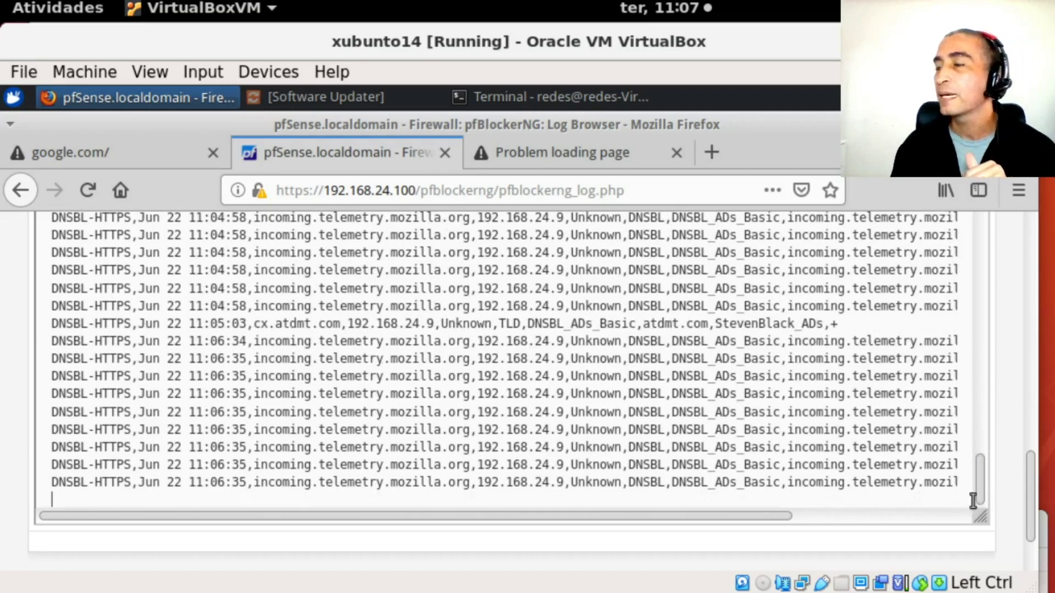
left_click_drag(980, 489, 992, 451)
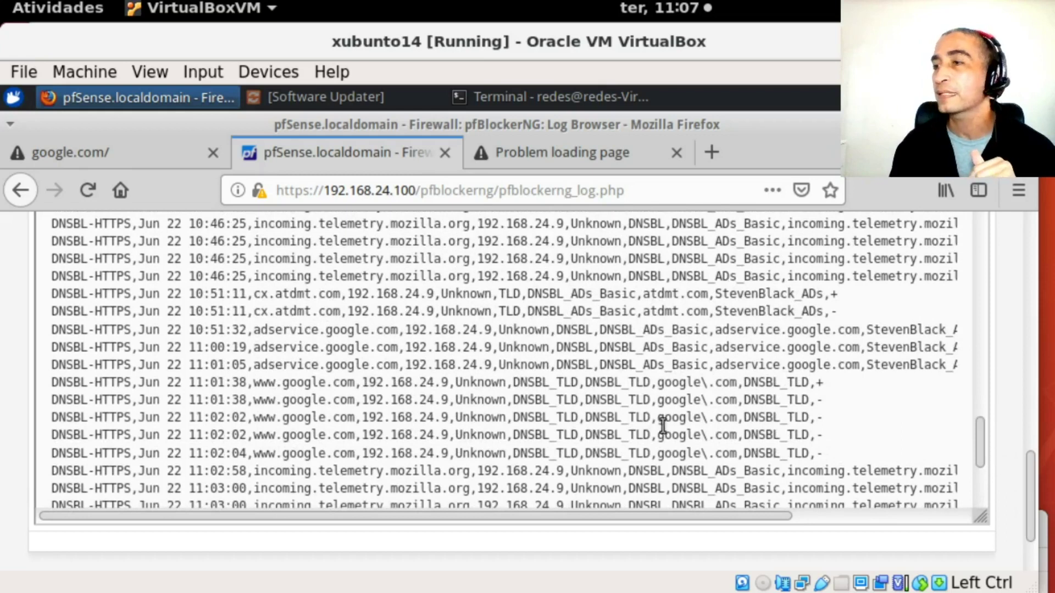
left_click_drag(506, 385, 863, 455)
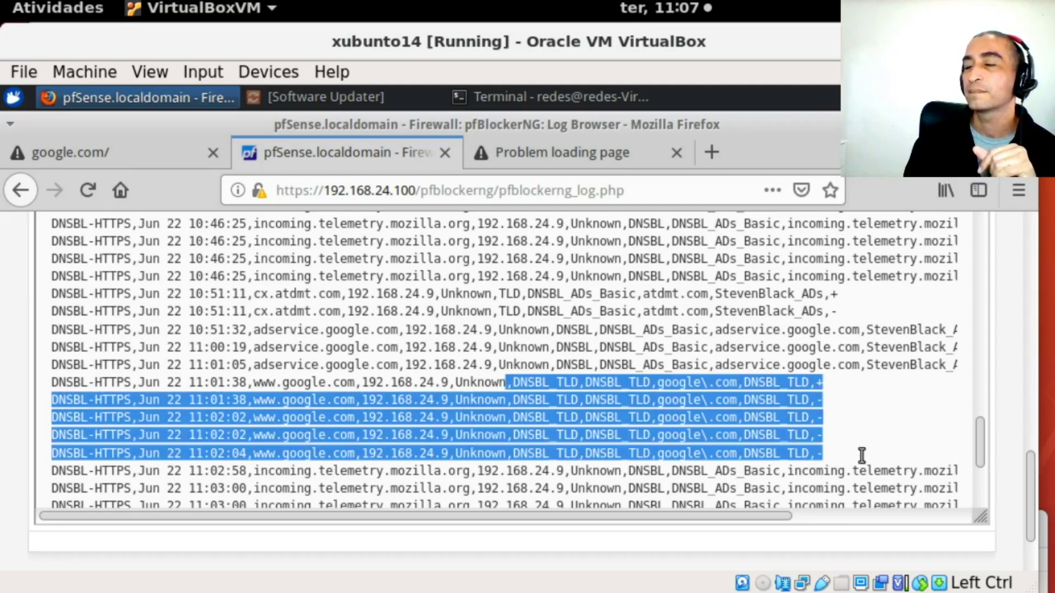